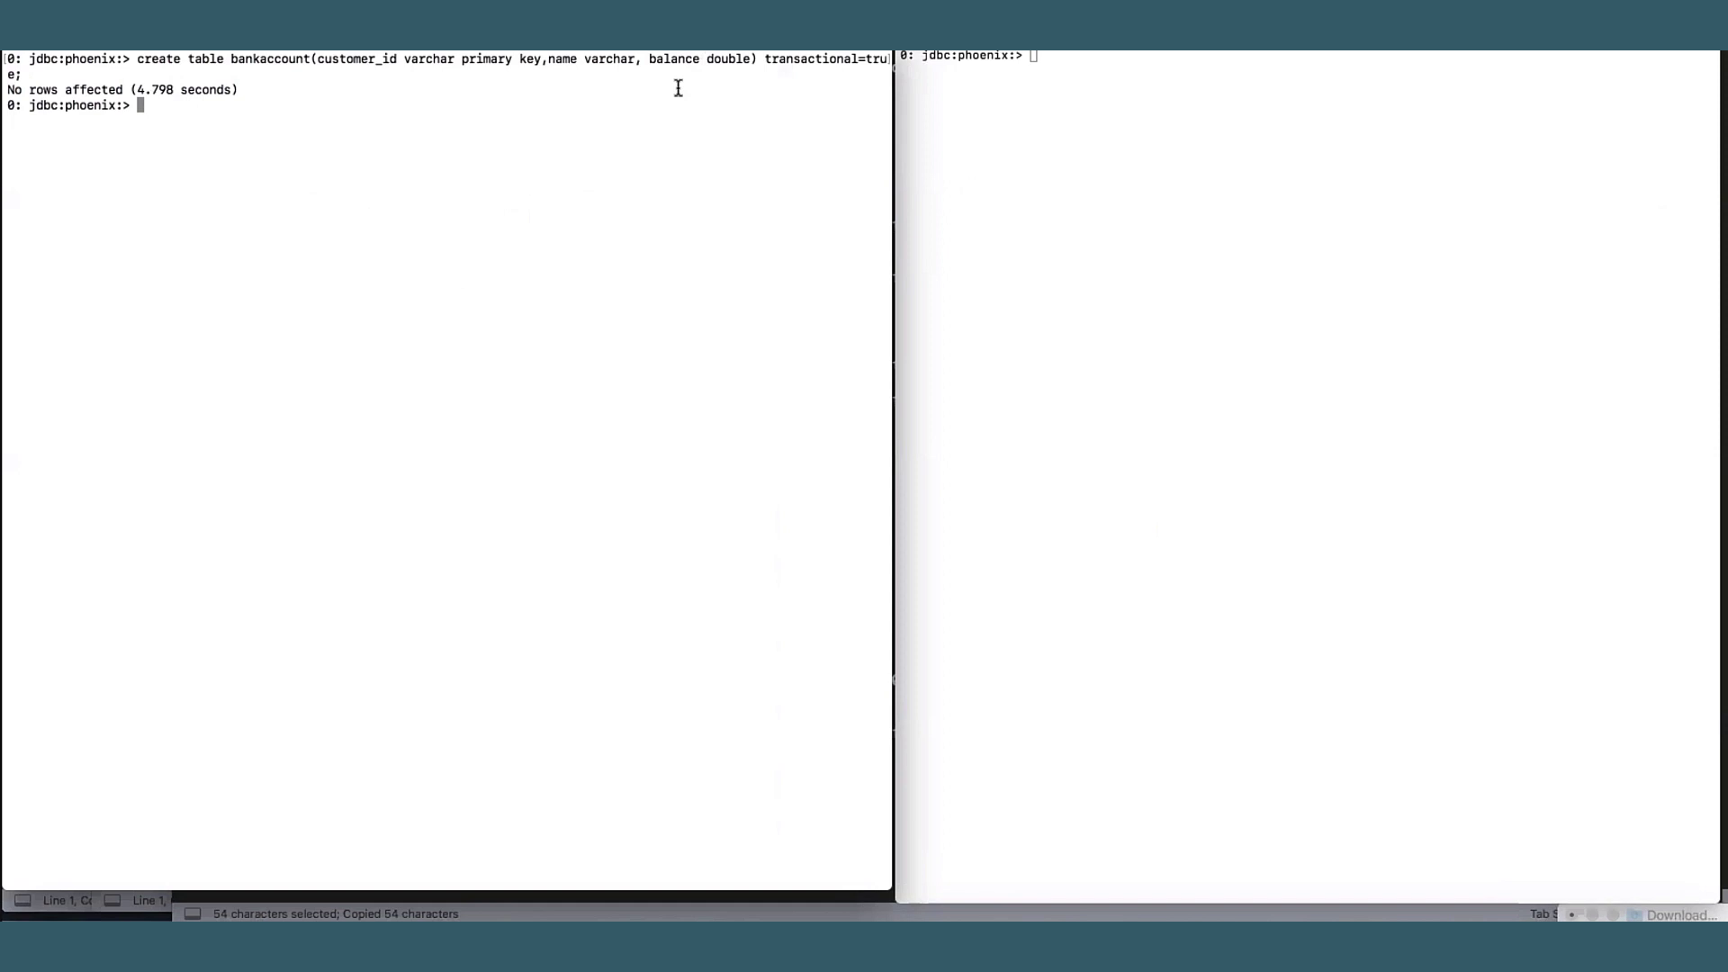
# Step: Upsert accounts CU001 'foo' and CU002 'baa', each with balance 100.0
pyautogui.write("upsert into bankaccount values('CU001', 'foo', 100.0);")
pyautogui.press('Return')
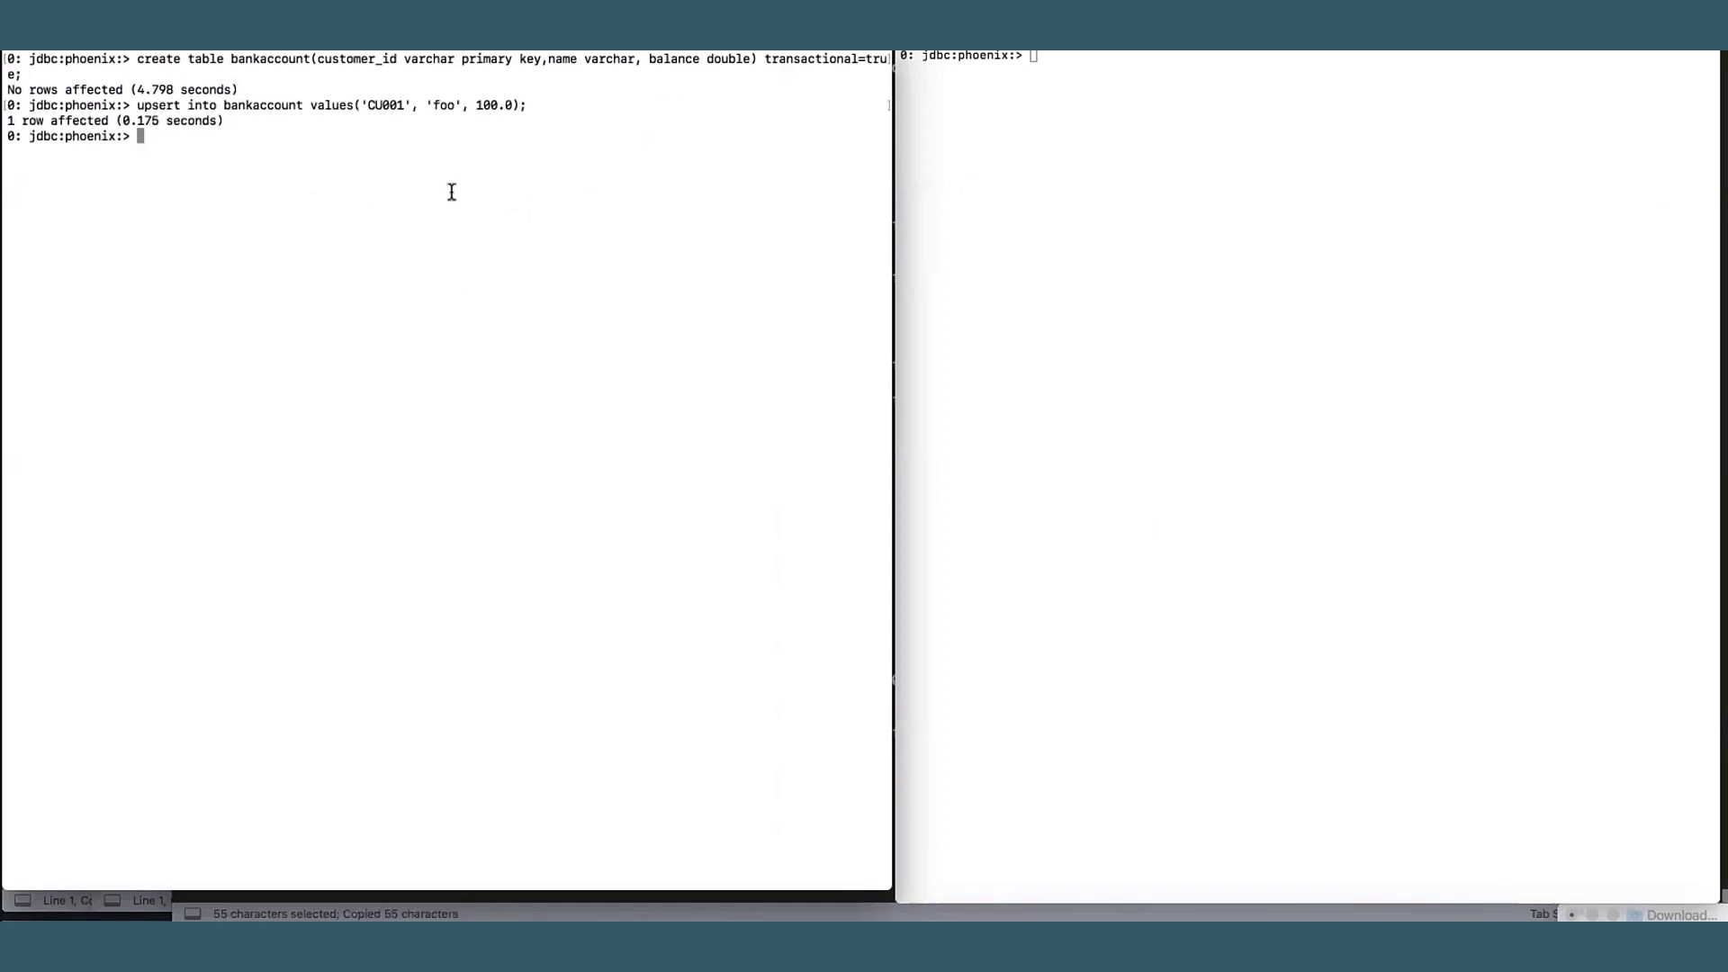
pyautogui.write("upsert into bankaccount values('CU002', ' baa', 100.0);")
pyautogui.press('Return')
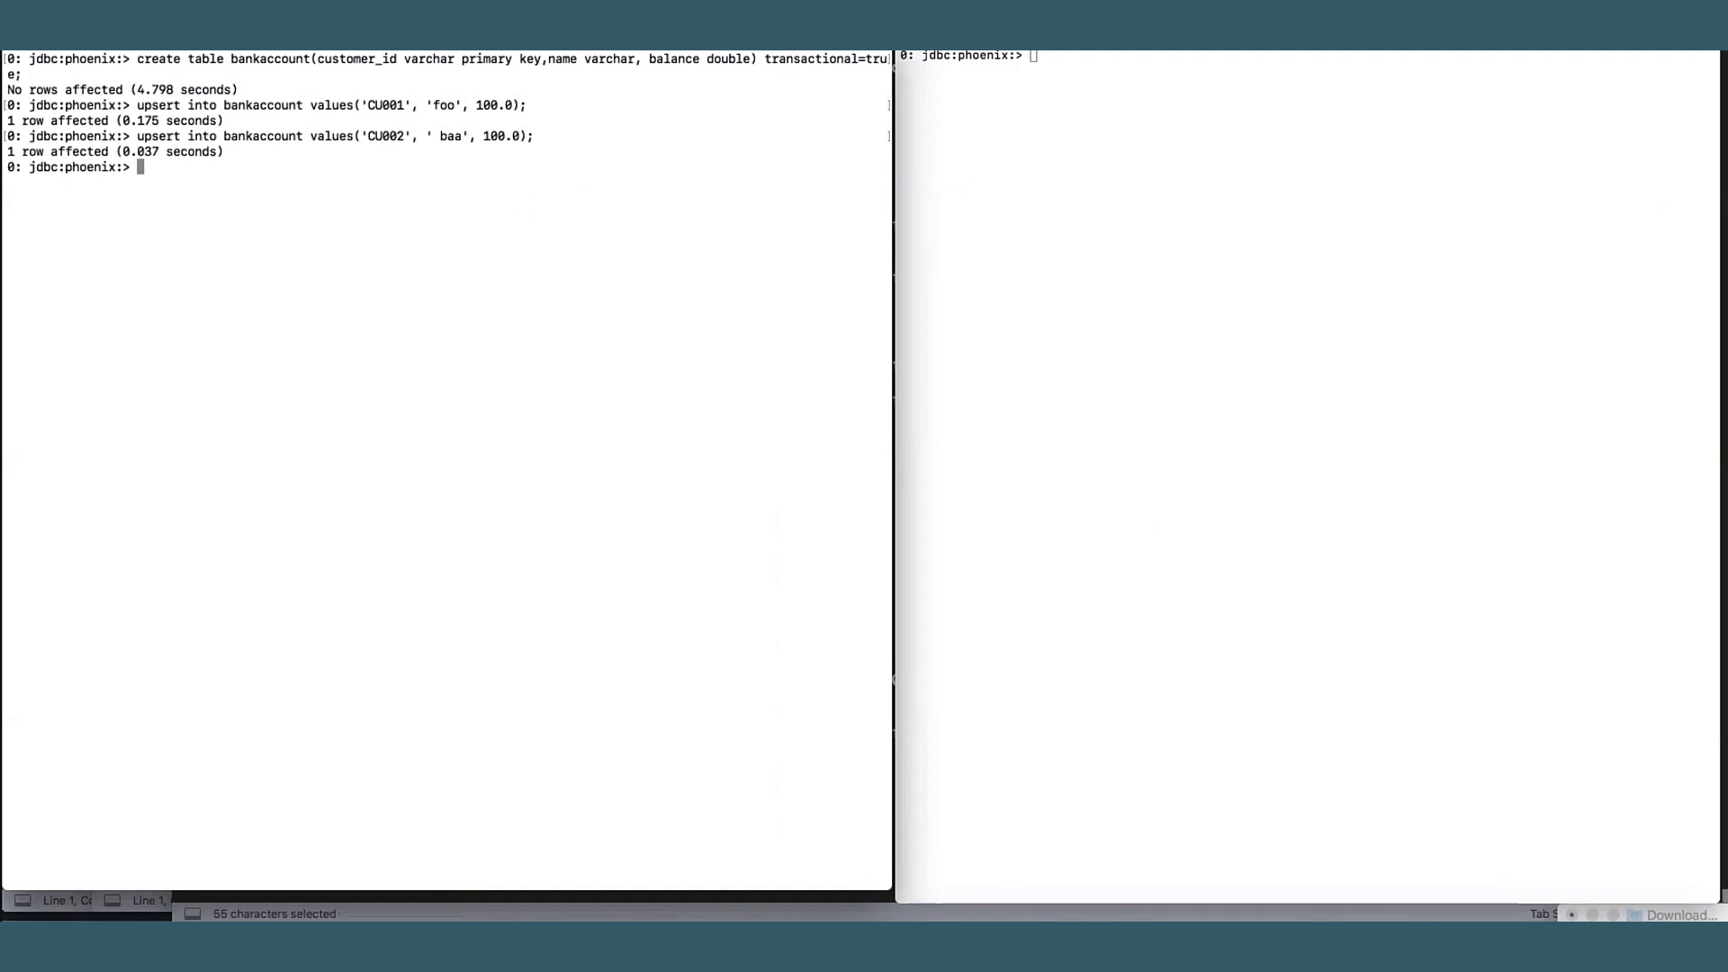
pyautogui.write('select * from bankaccount;')
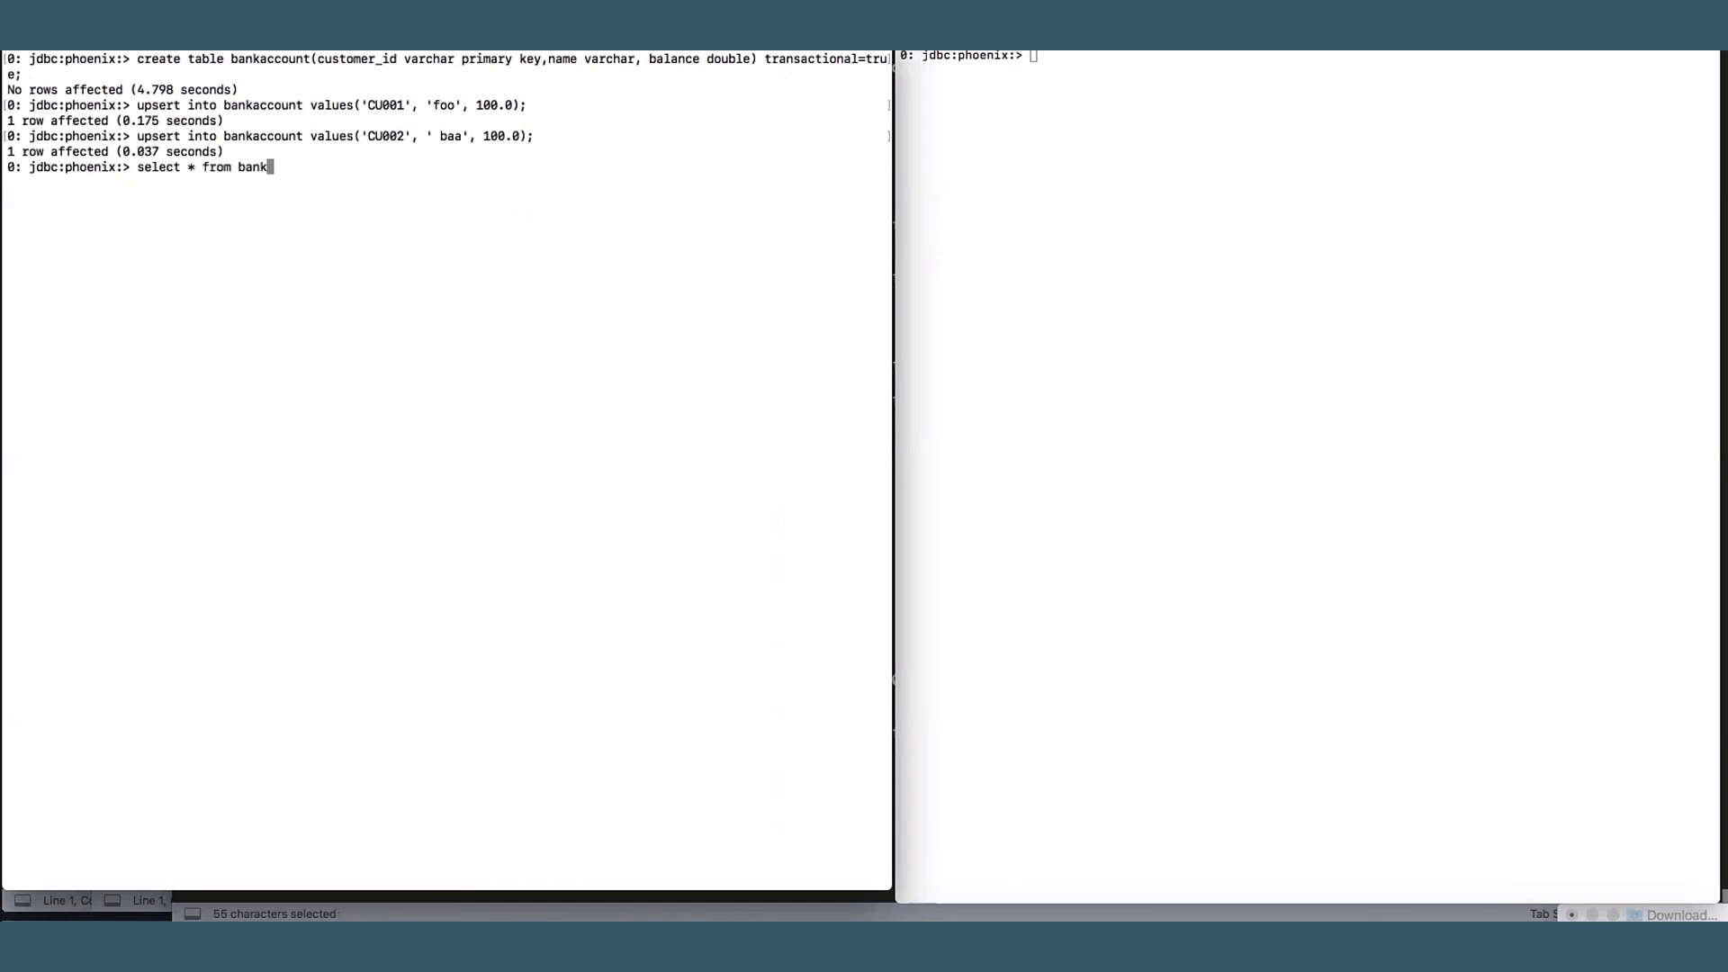
# Step: Query bankaccount in both sqlline sessions to confirm both rows appear
pyautogui.press('Return')
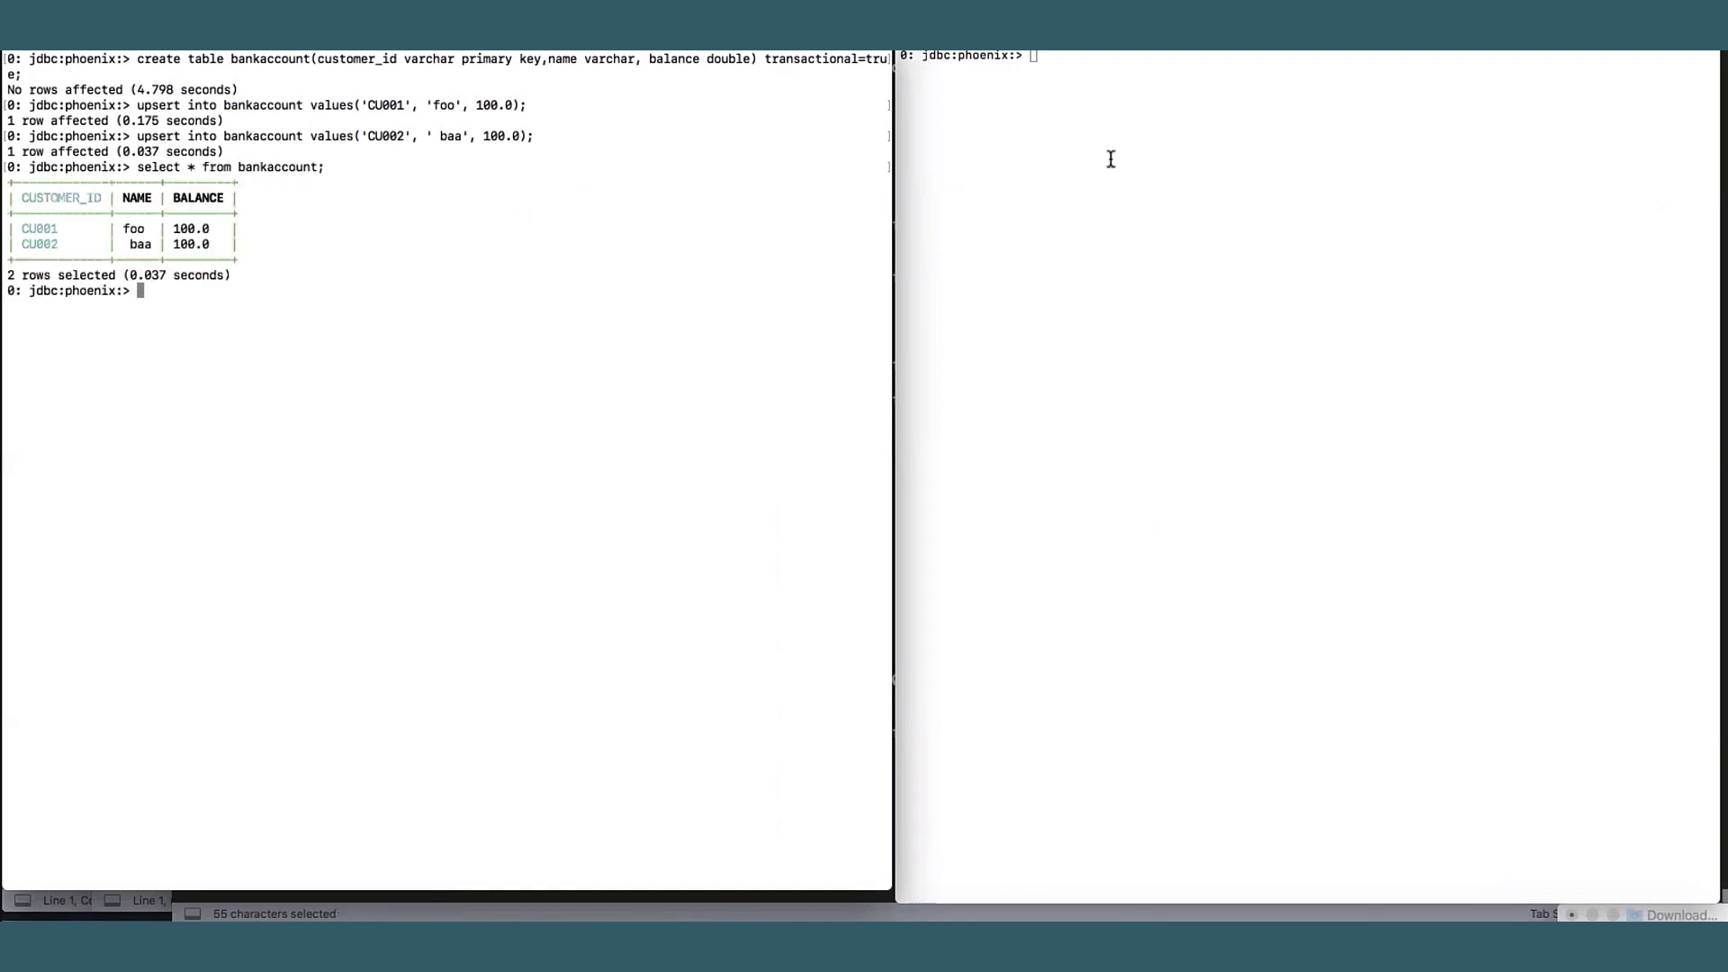
pyautogui.click(1111, 159)
pyautogui.write('select')
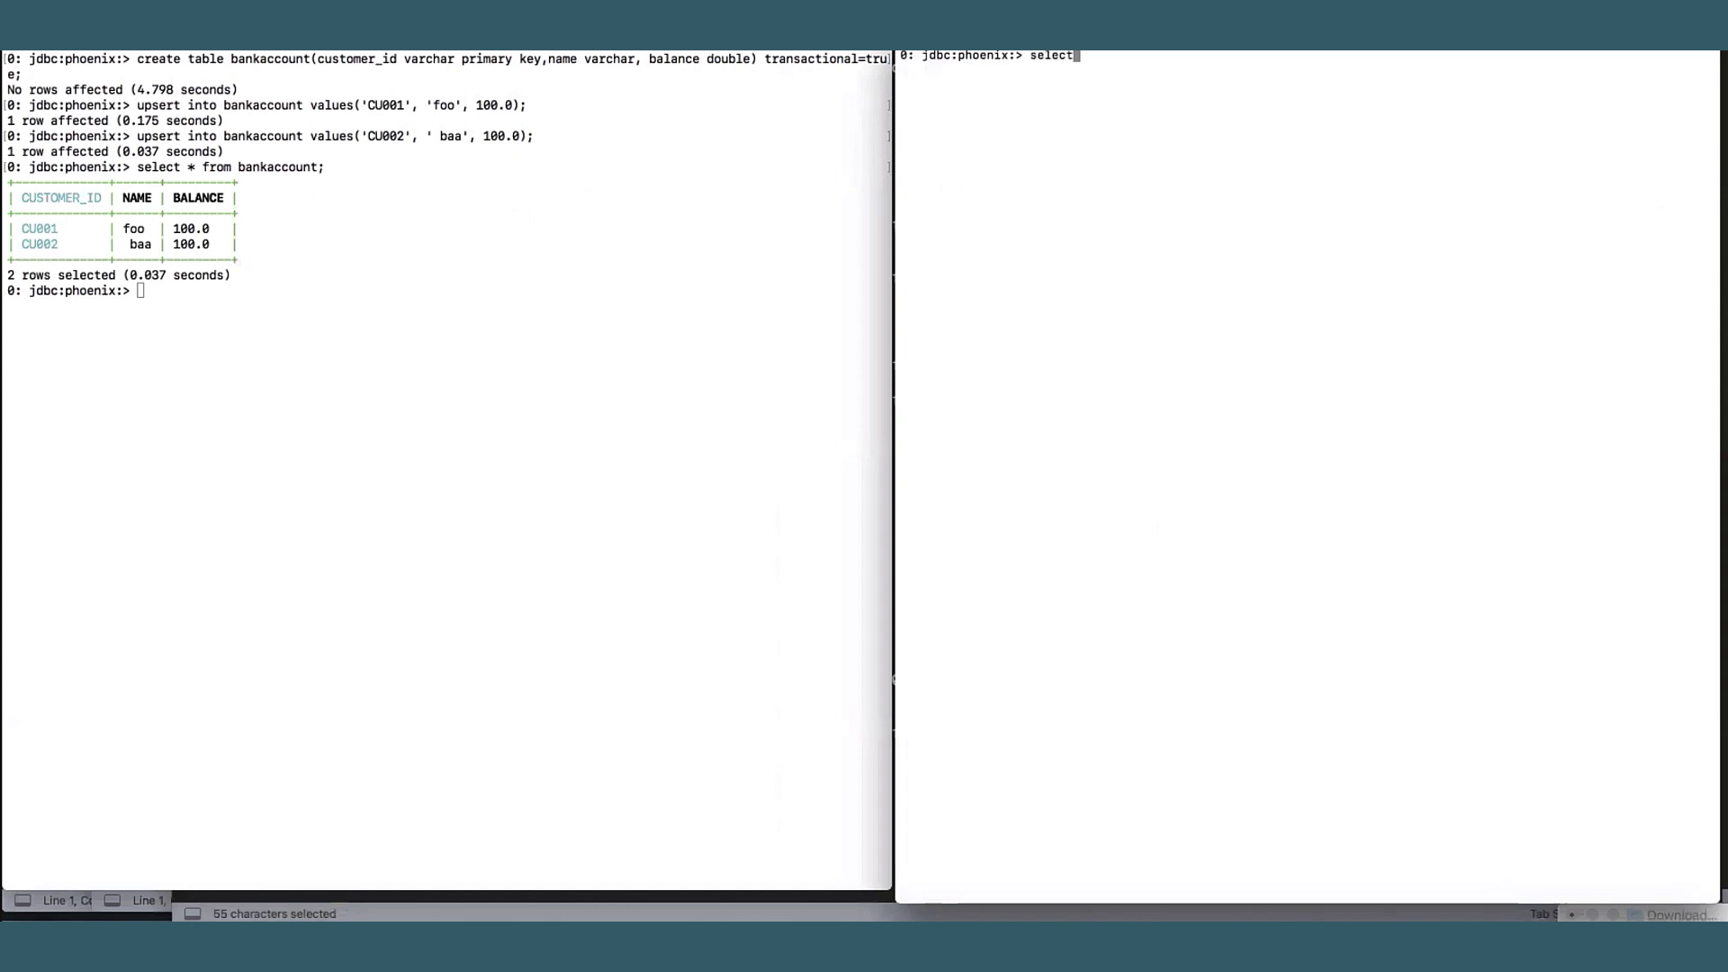
pyautogui.write(' * from bankaccount;')
pyautogui.press('Return')
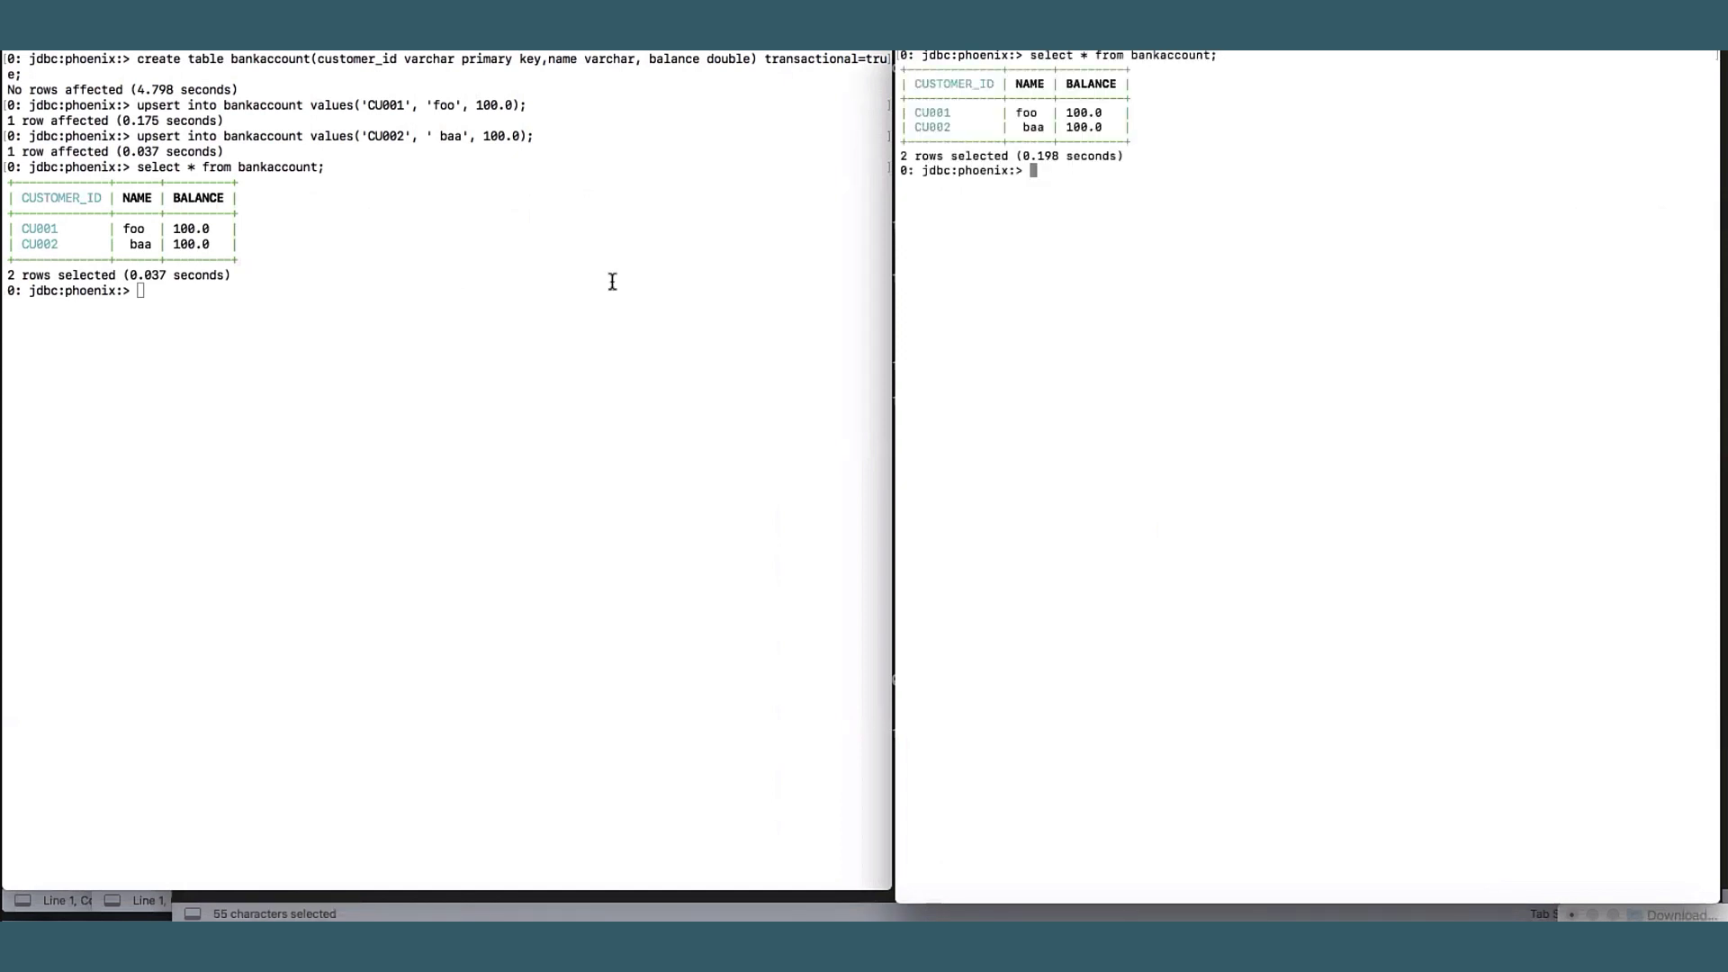
pyautogui.click(611, 280)
# Step: Turn autocommit off in both sqlline sessions
pyautogui.hotkey('ctrl', 'c')
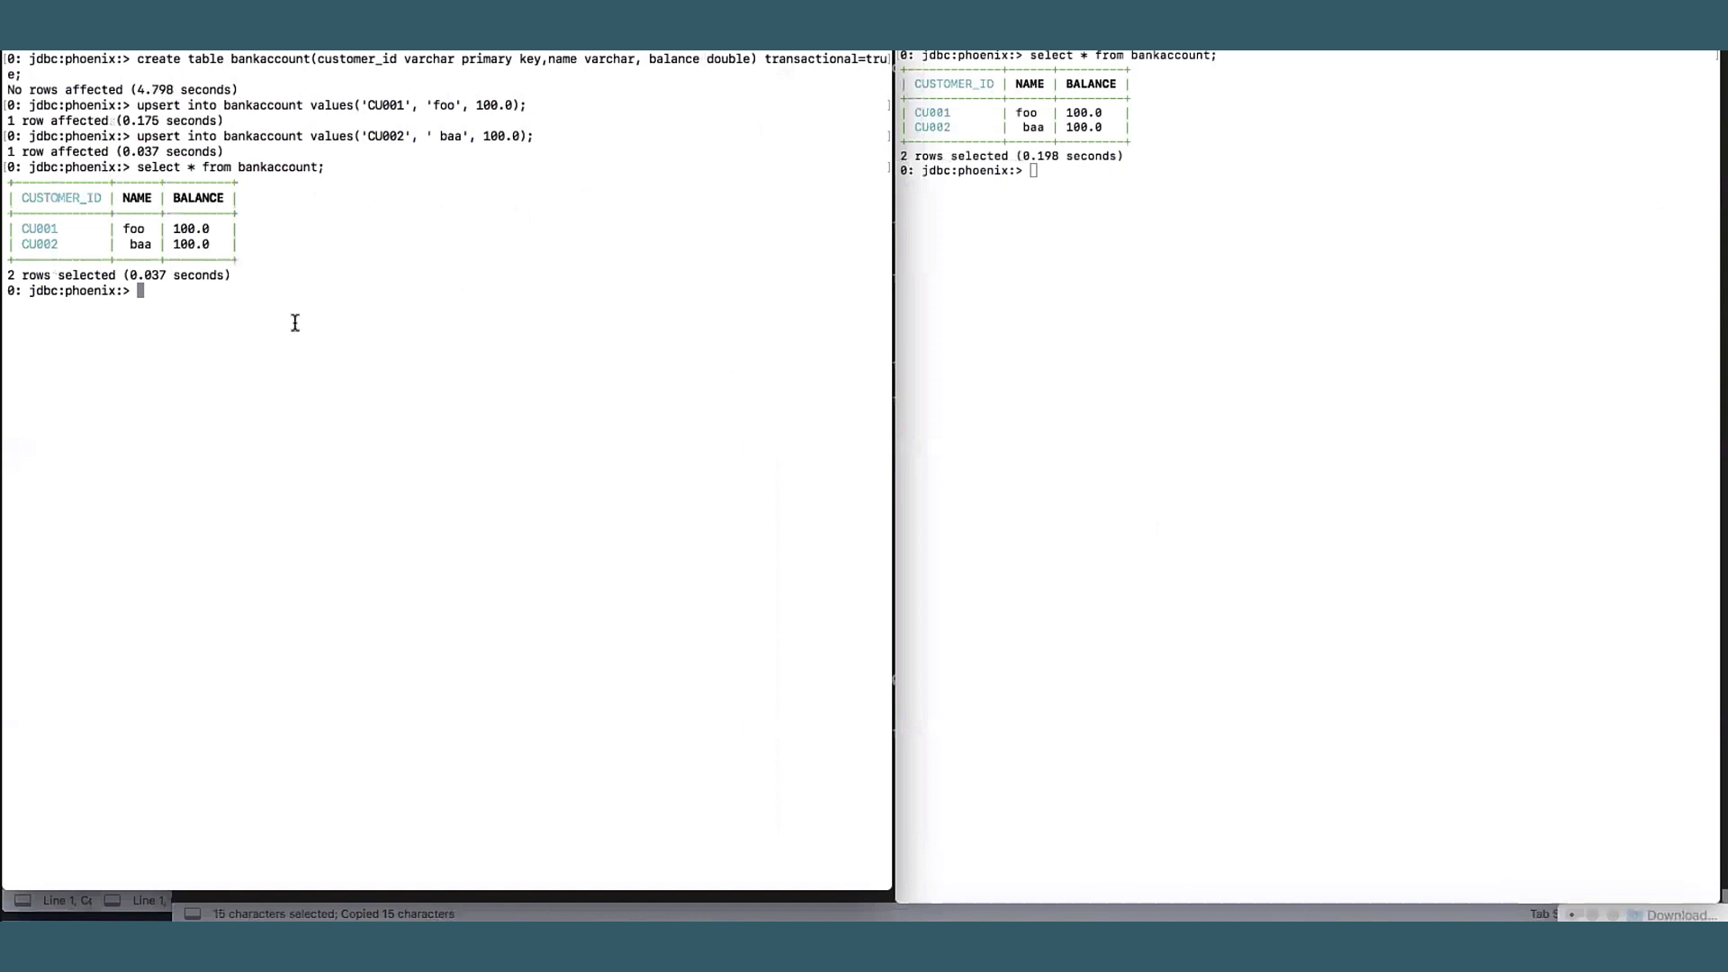
pyautogui.hotkey('ctrl', 'v')
pyautogui.press('Return')
pyautogui.click(1067, 178)
pyautogui.hotkey('ctrl', 'v')
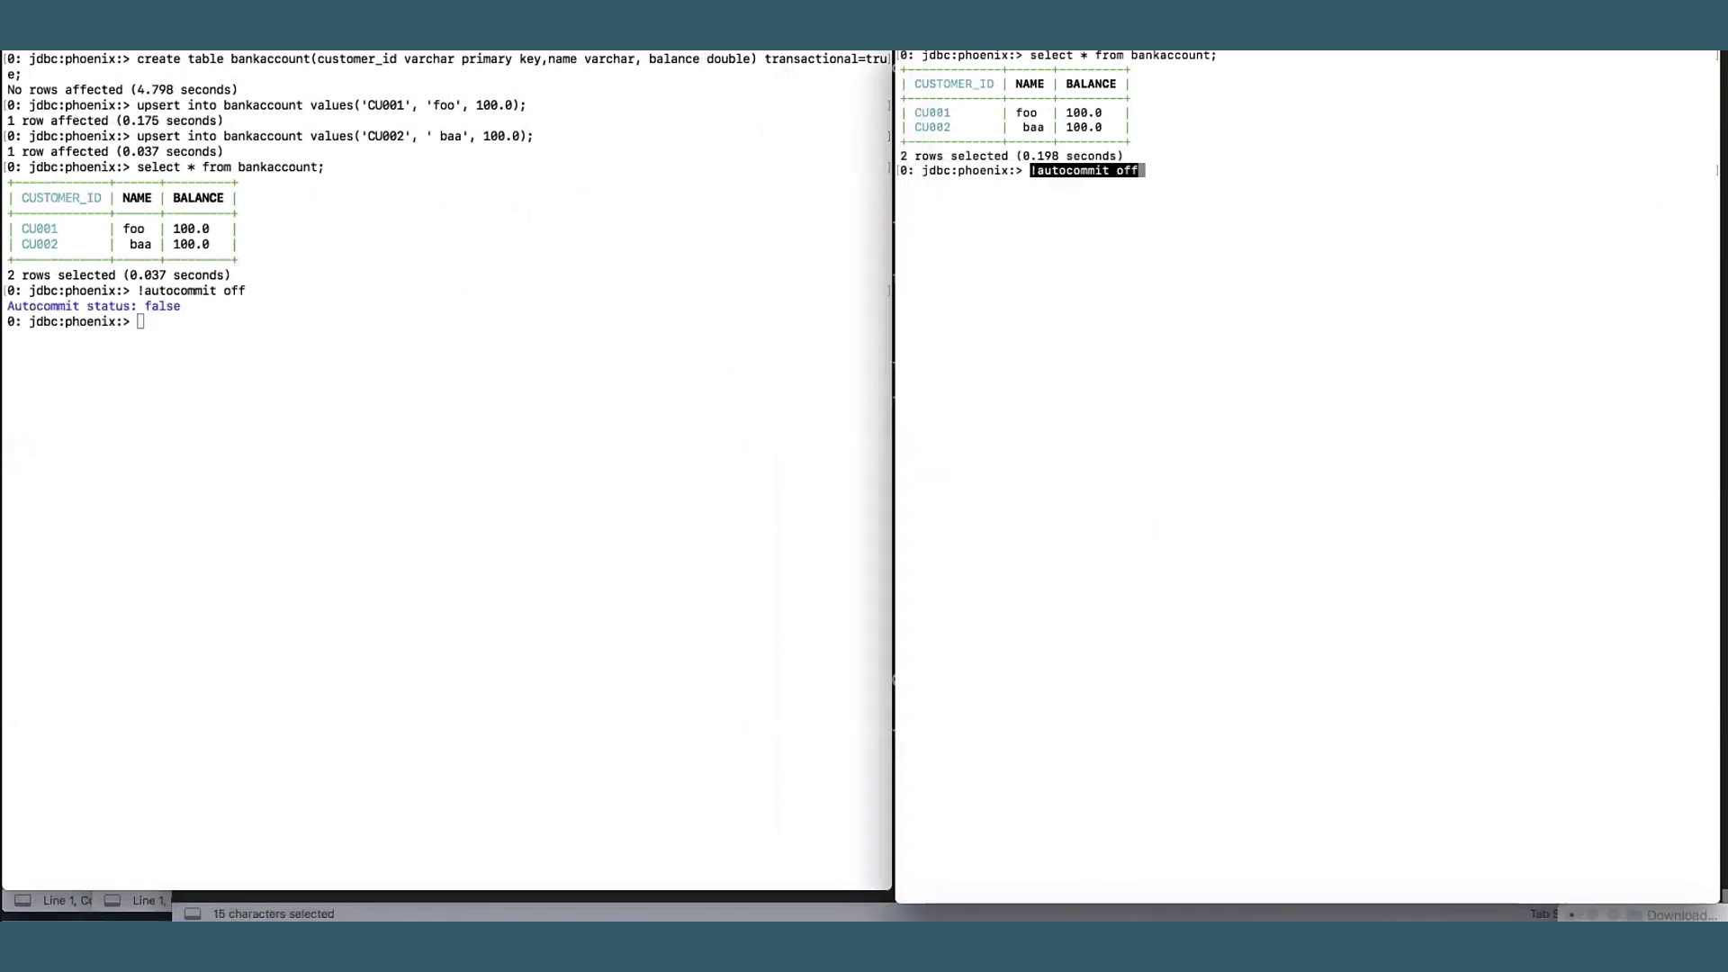
pyautogui.press('Return')
# Step: In the right session, transfer 50 from CU001 to CU002
pyautogui.hotkey('ctrl', 'v')
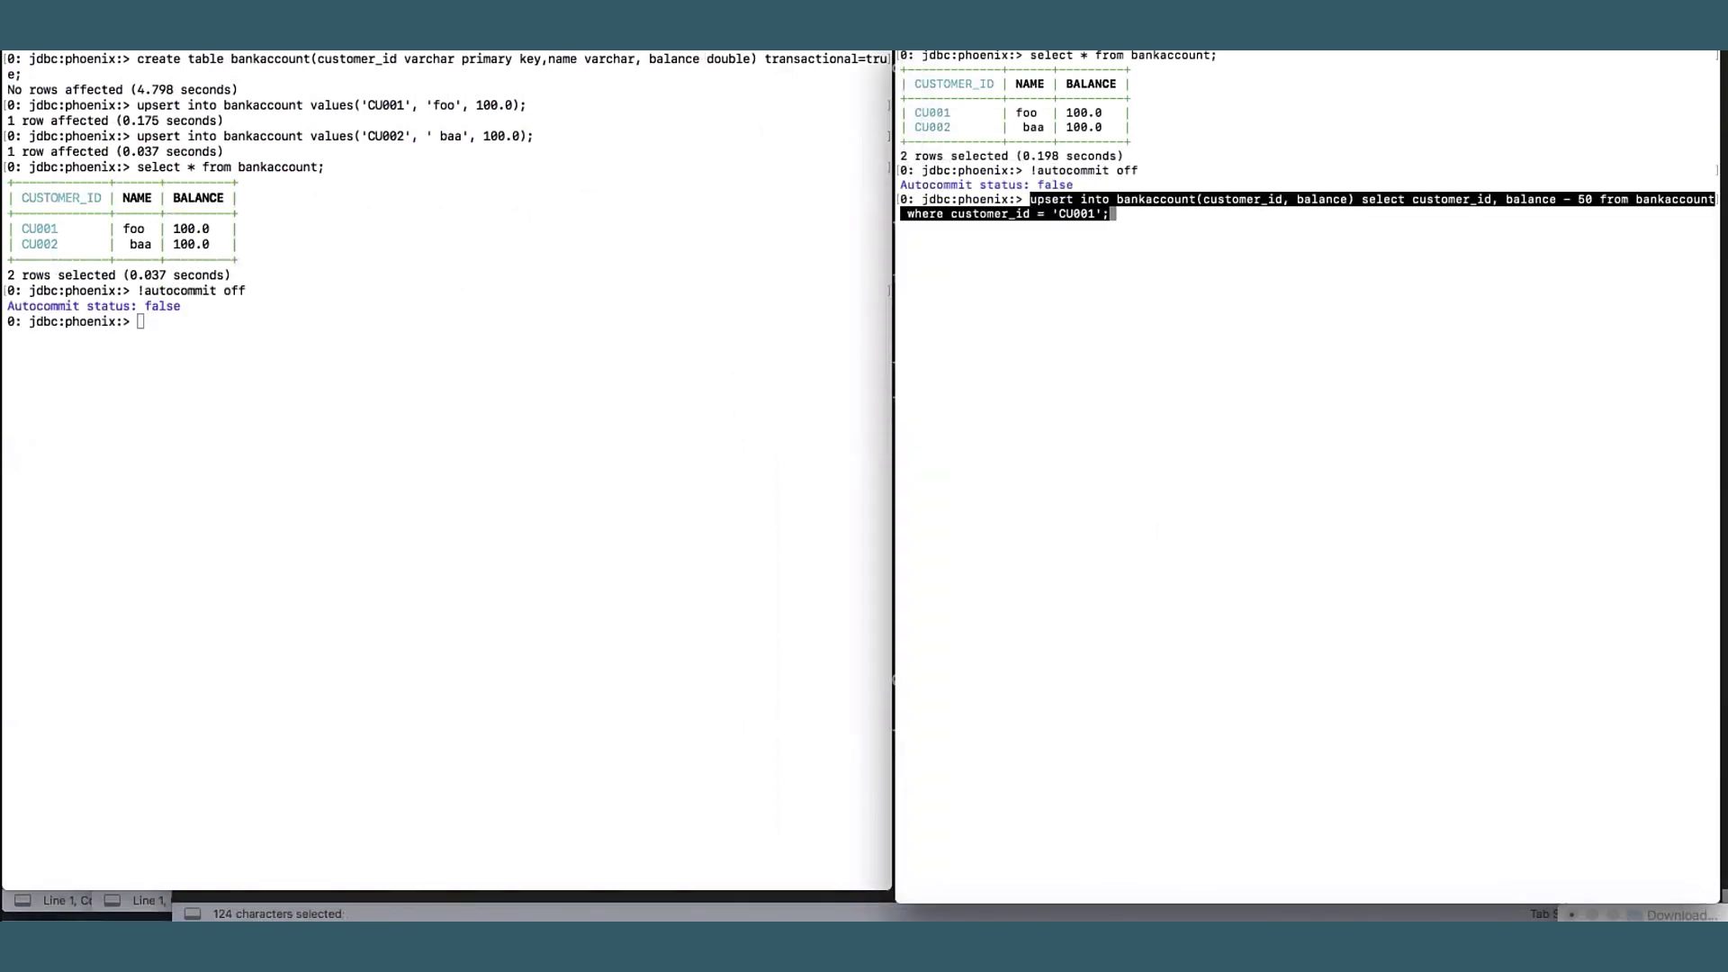
pyautogui.press('Return')
pyautogui.hotkey('ctrl', 'c')
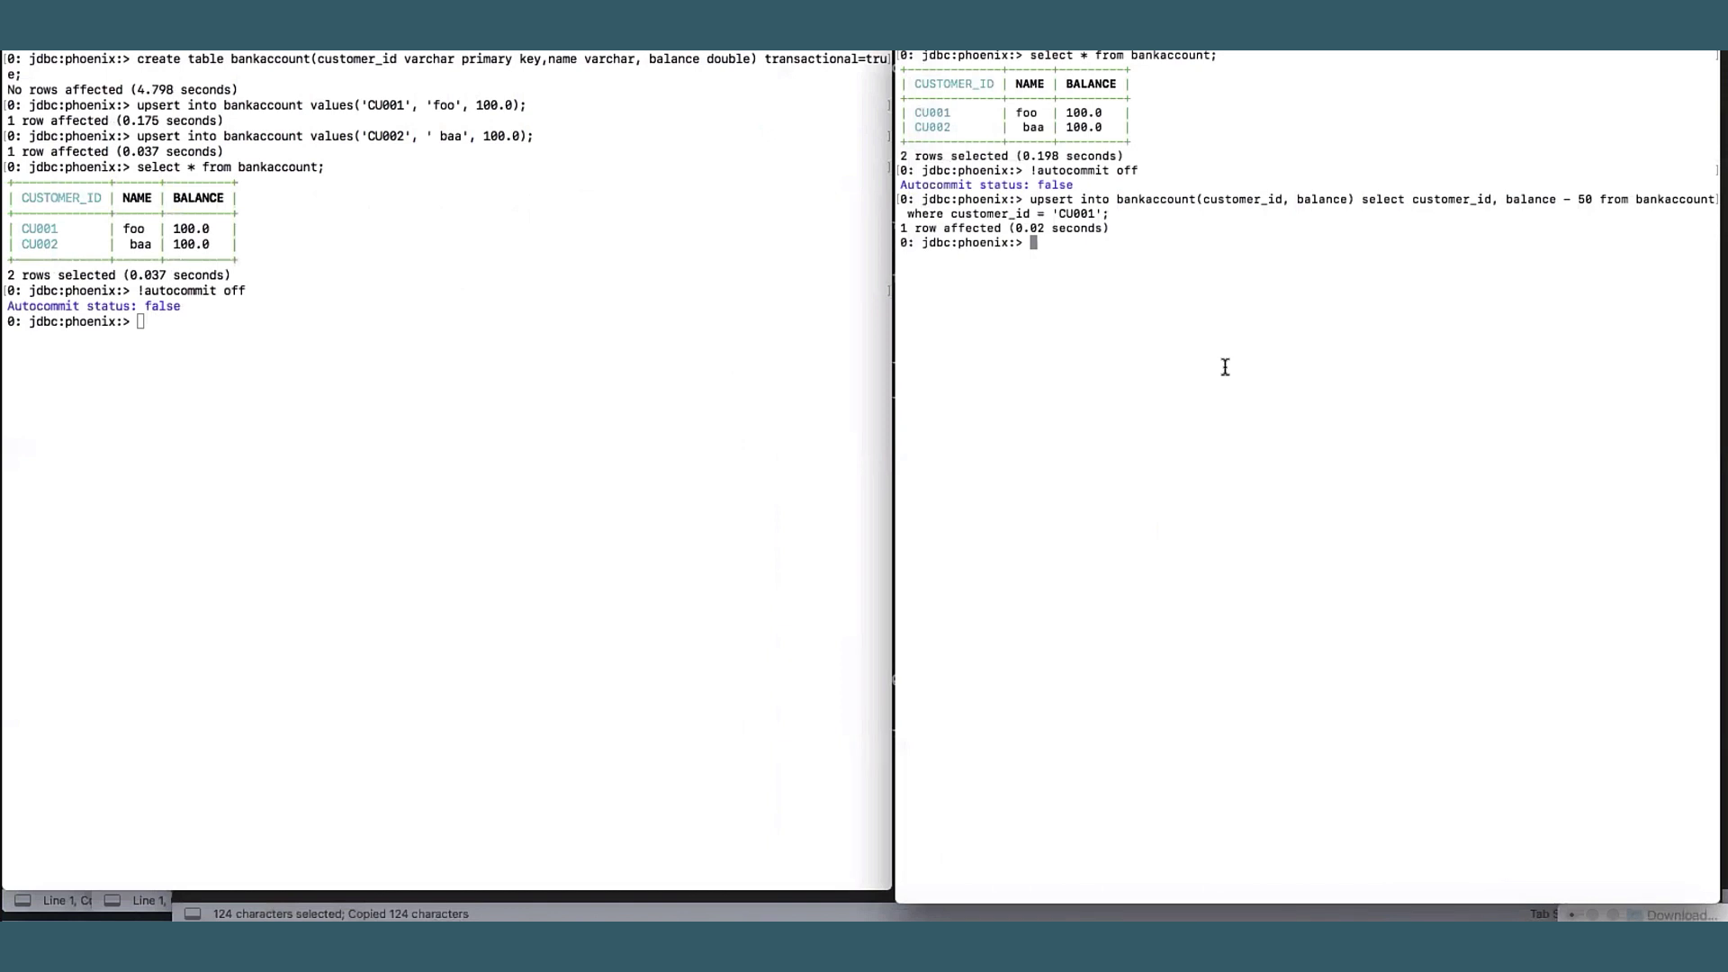
pyautogui.hotkey('ctrl', 'v')
pyautogui.press('Return')
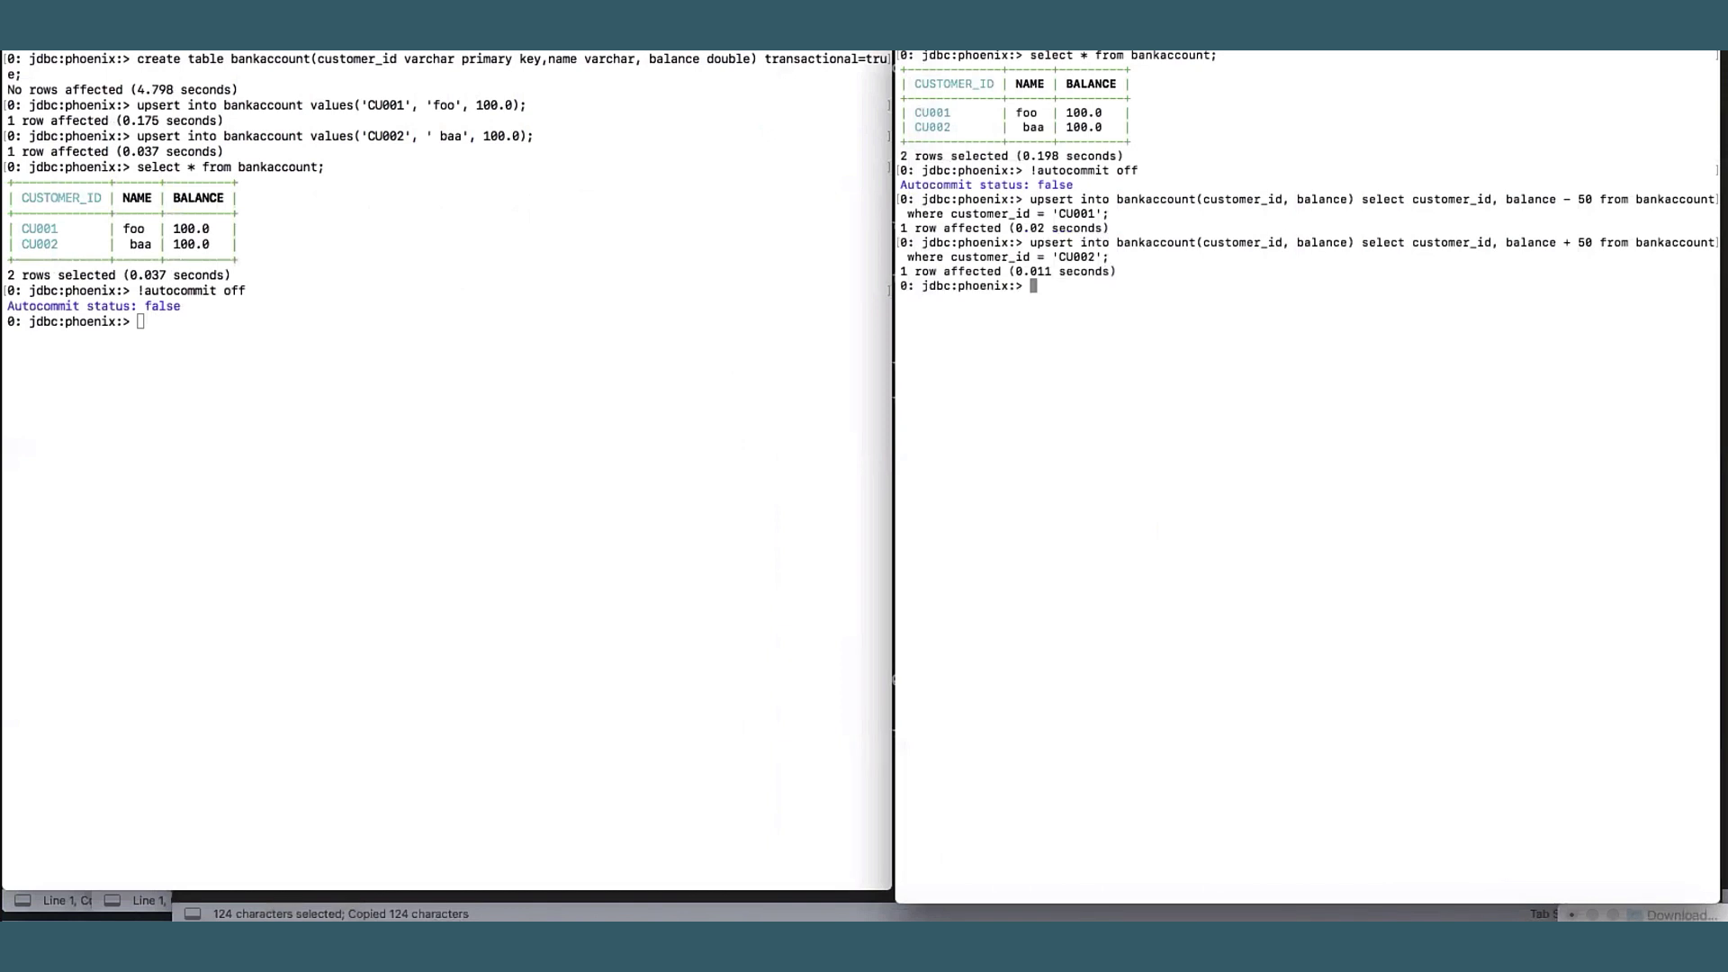
# Step: In the left session, transfer 20 from CU002 to CU001
pyautogui.click(306, 404)
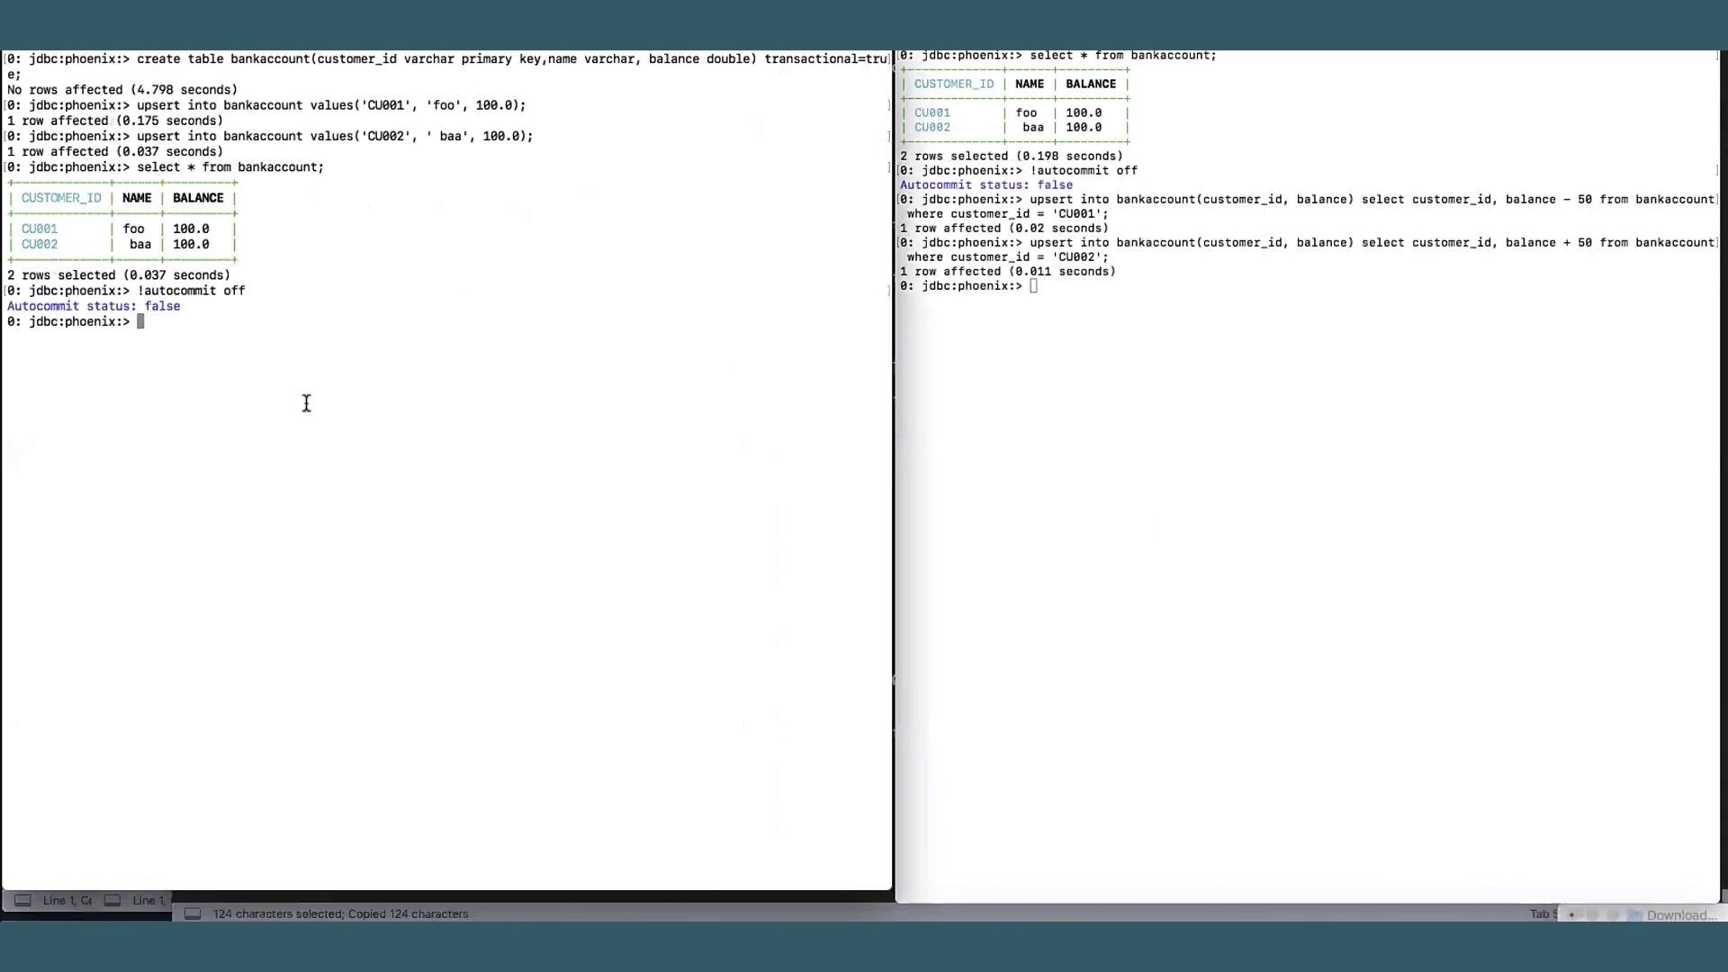
pyautogui.hotkey('ctrl', 'v')
pyautogui.press('Return')
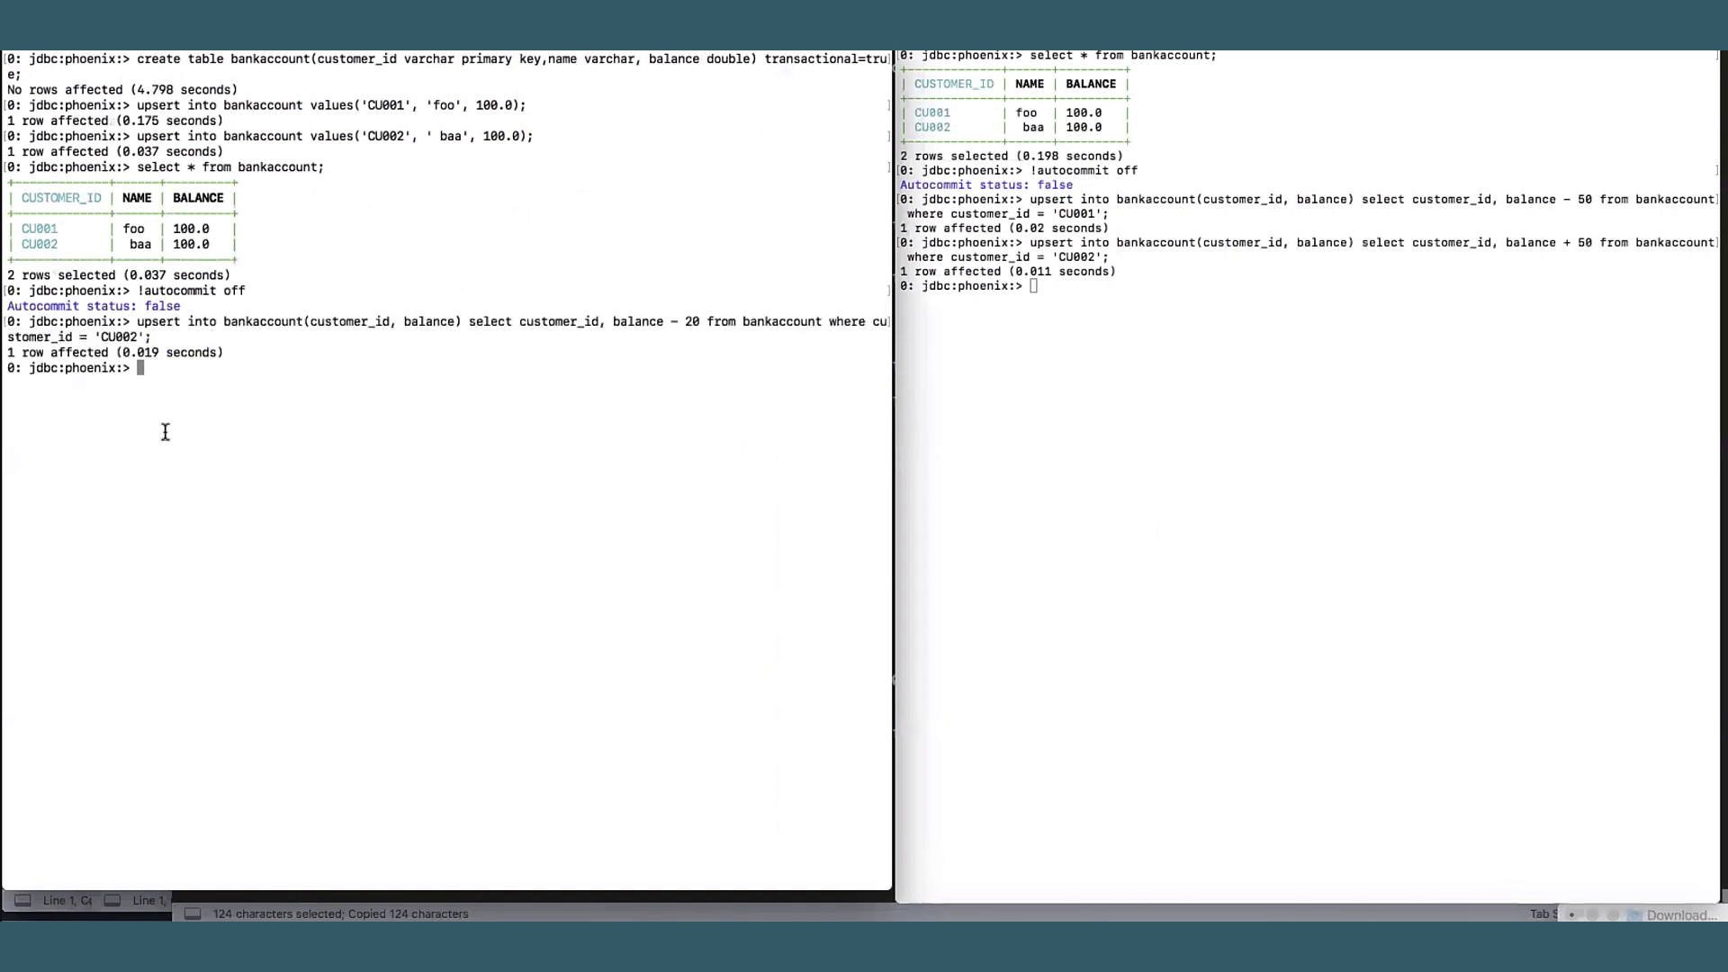
pyautogui.hotkey('ctrl', 'v')
pyautogui.press('Return')
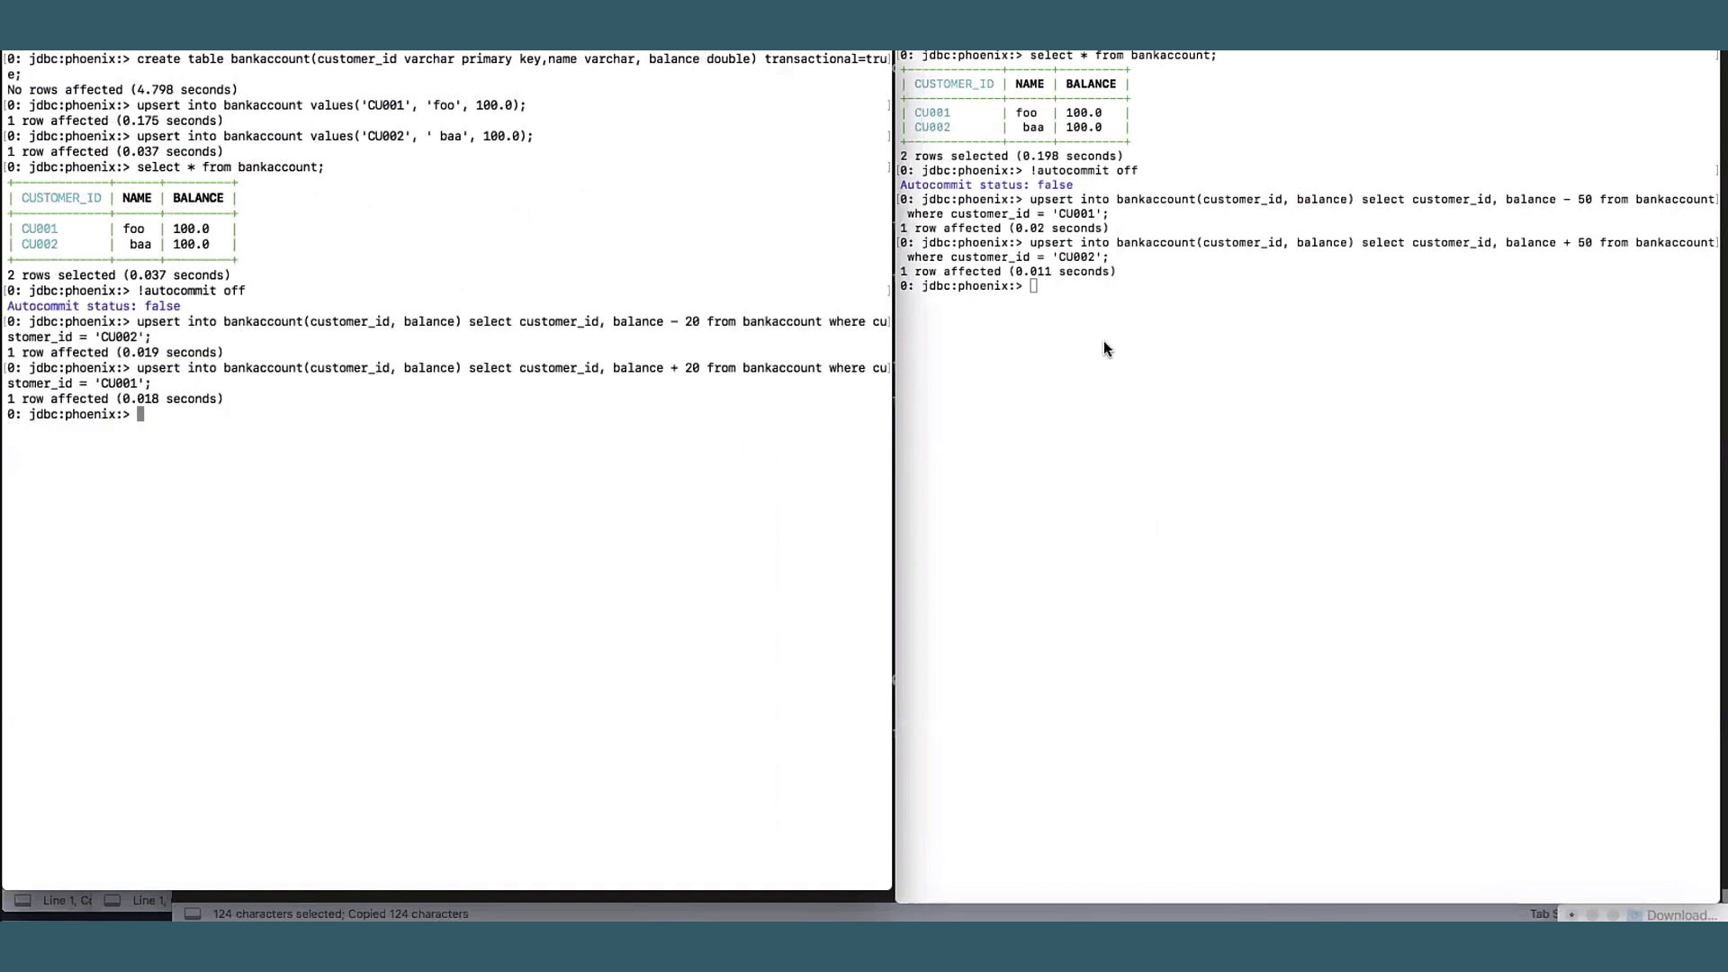
# Step: Commit the right session and query balances: CU001 50.0, CU002 150.0
pyautogui.click(1112, 345)
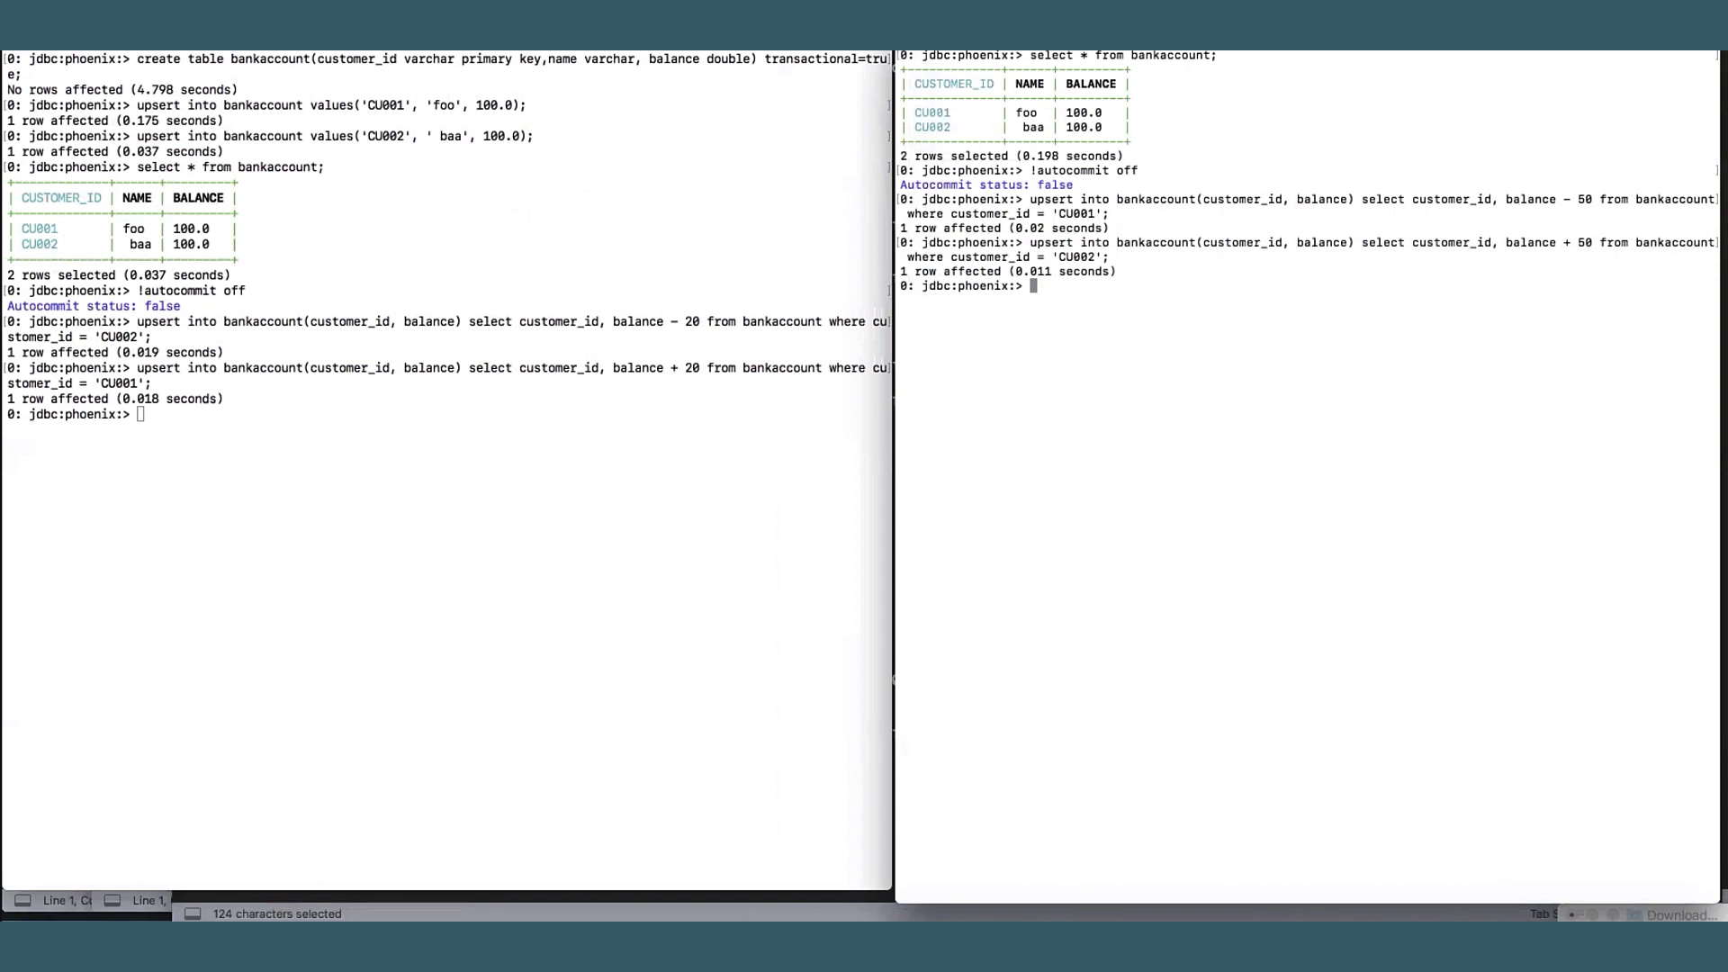
pyautogui.write('!commit')
pyautogui.press('Return')
pyautogui.write('se')
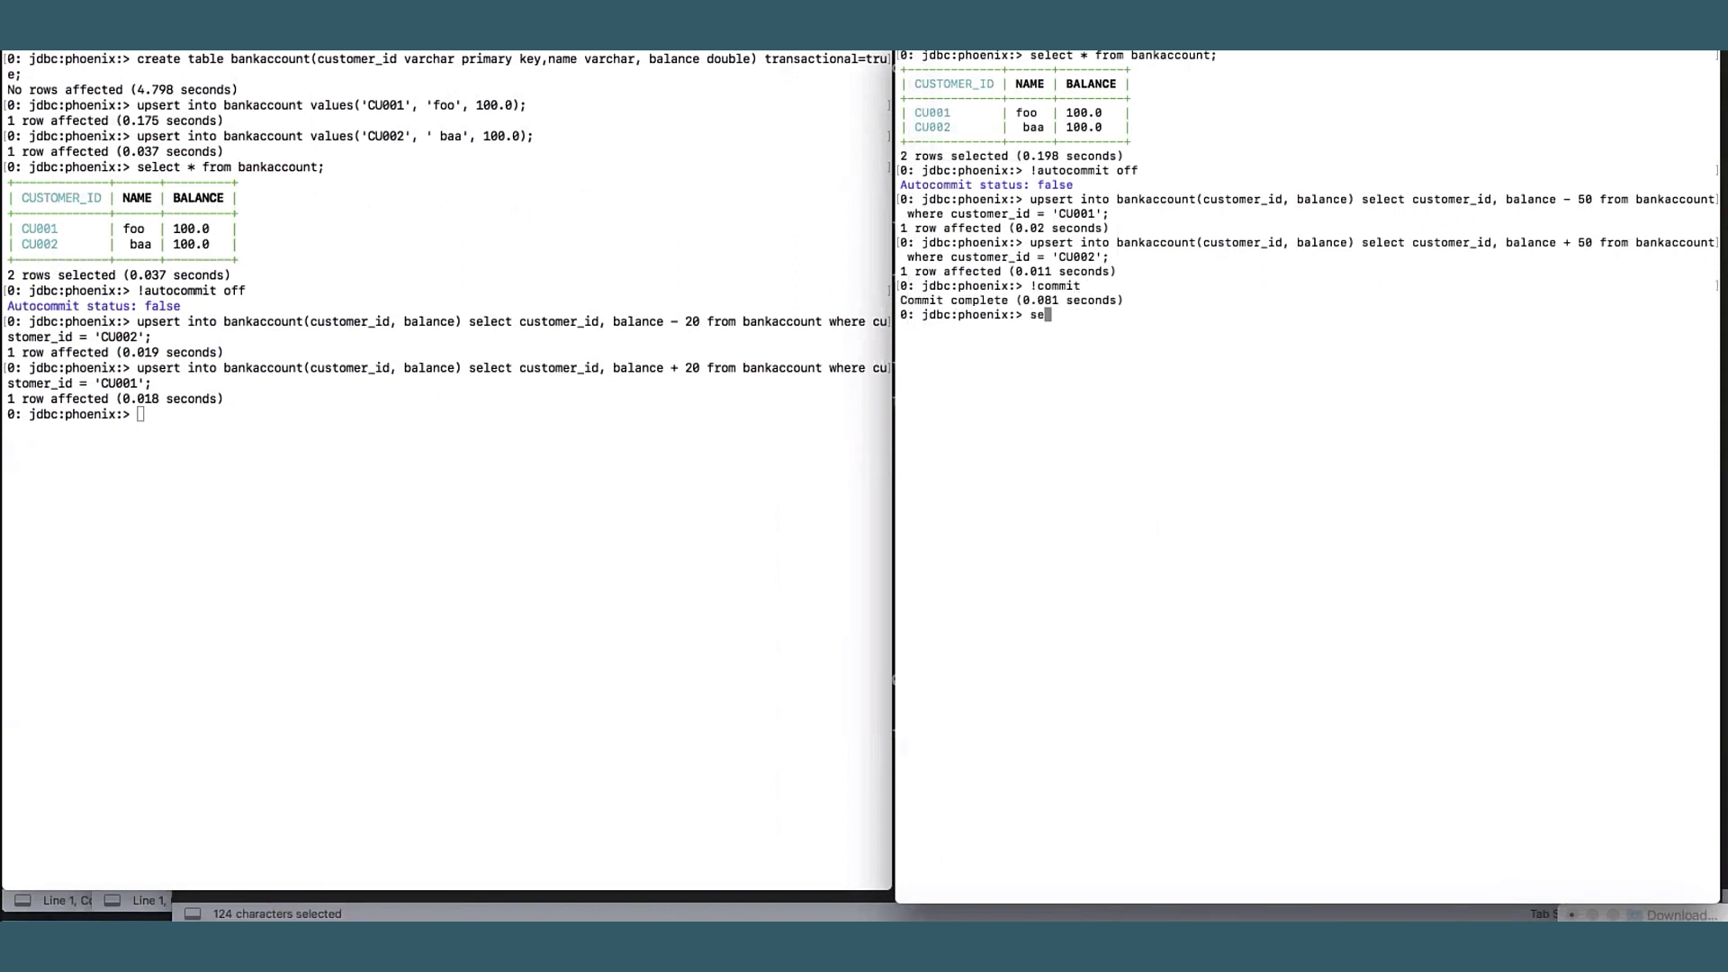
pyautogui.write('lect * from bankacc')
pyautogui.write('ount;')
pyautogui.press('Return')
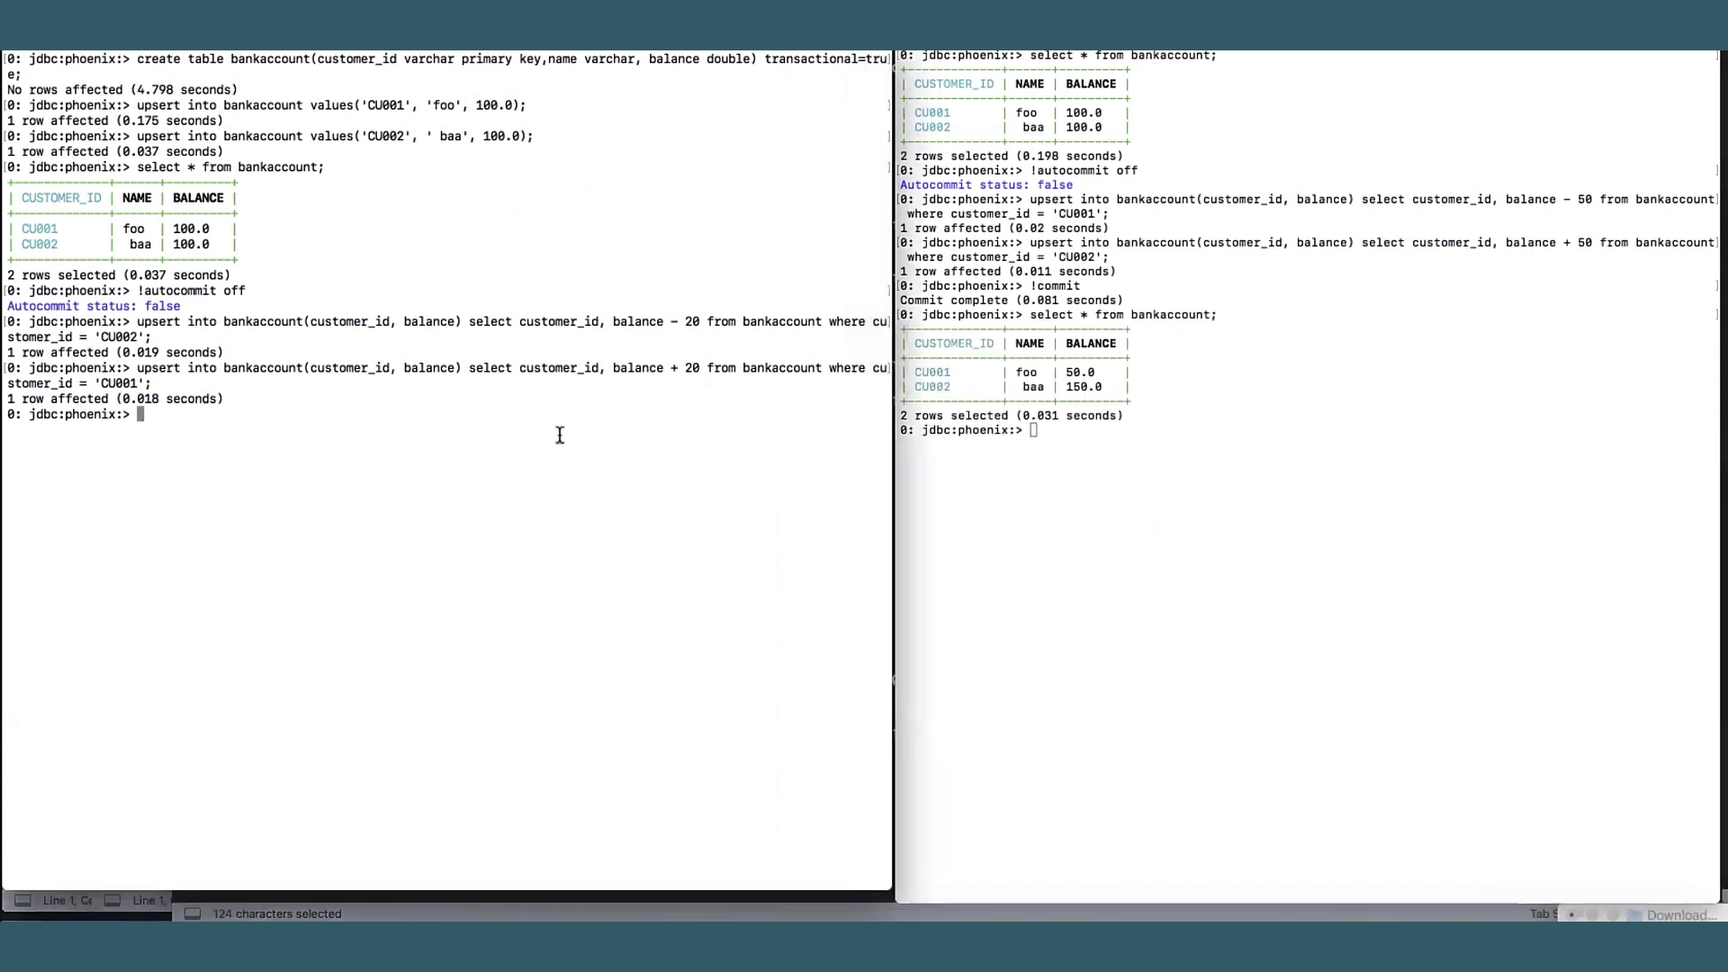
pyautogui.write('!comm')
pyautogui.write('it')
# Step: Commit the left session, which aborts, then clear its screen and re-query balances
pyautogui.press('Return')
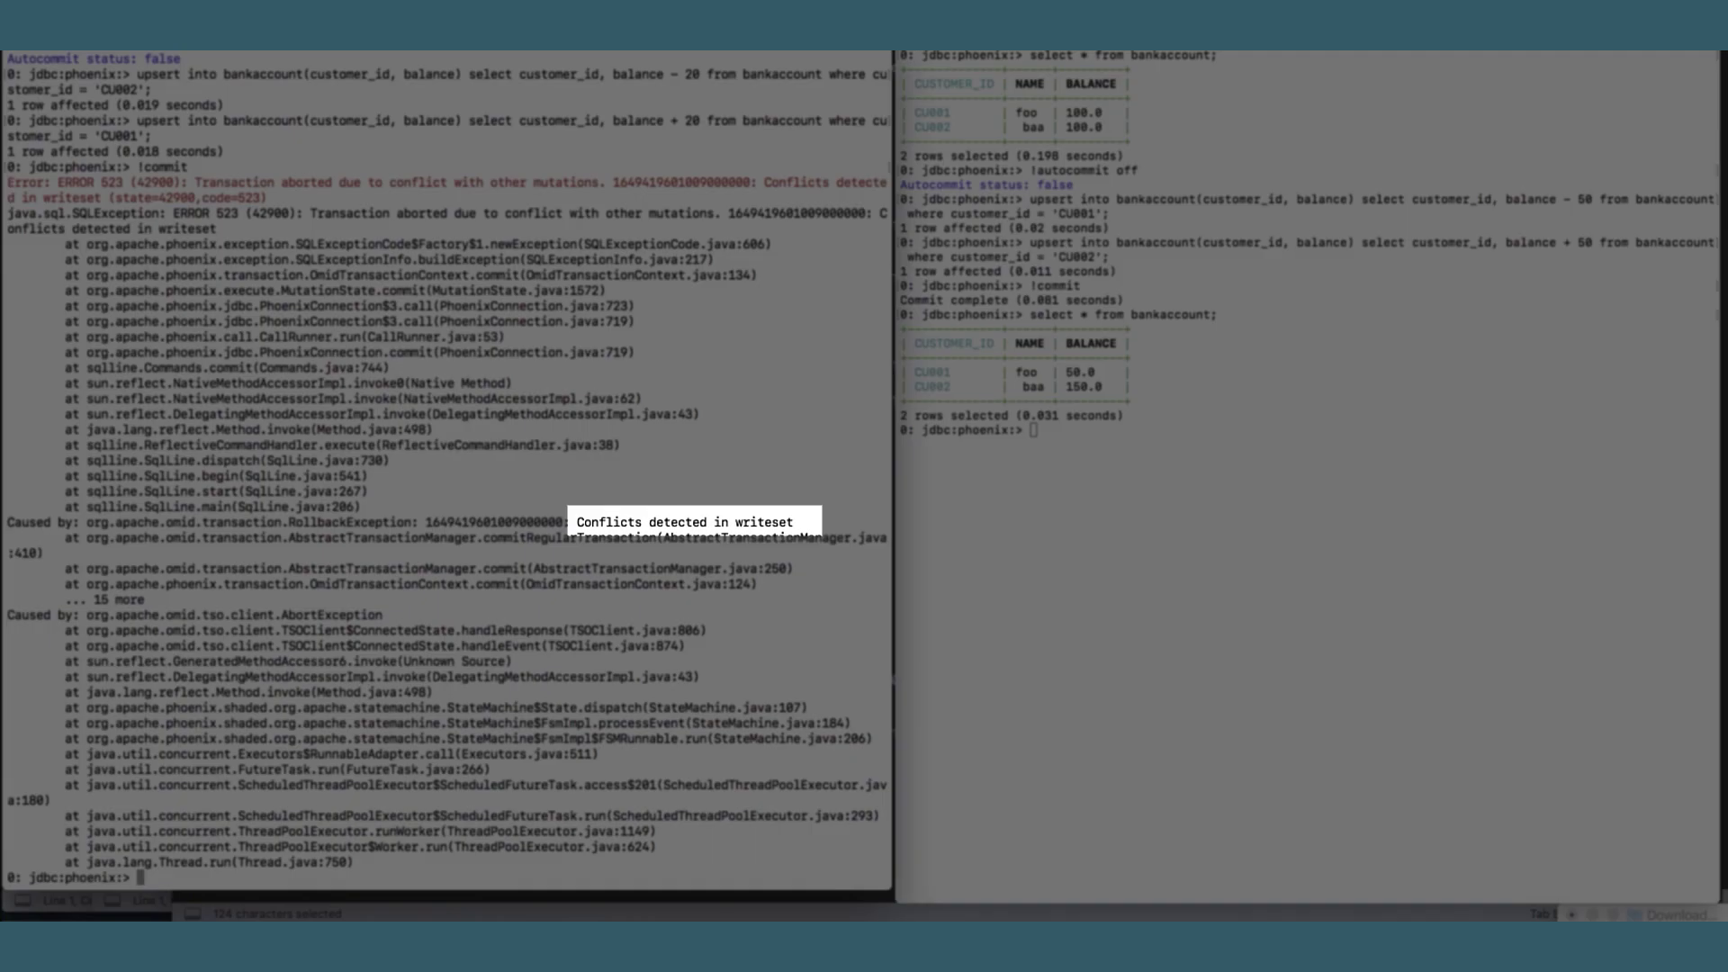
pyautogui.write('select * from ')
pyautogui.write('ba')
pyautogui.hotkey('ctrl', 'l')
pyautogui.write('nkacc')
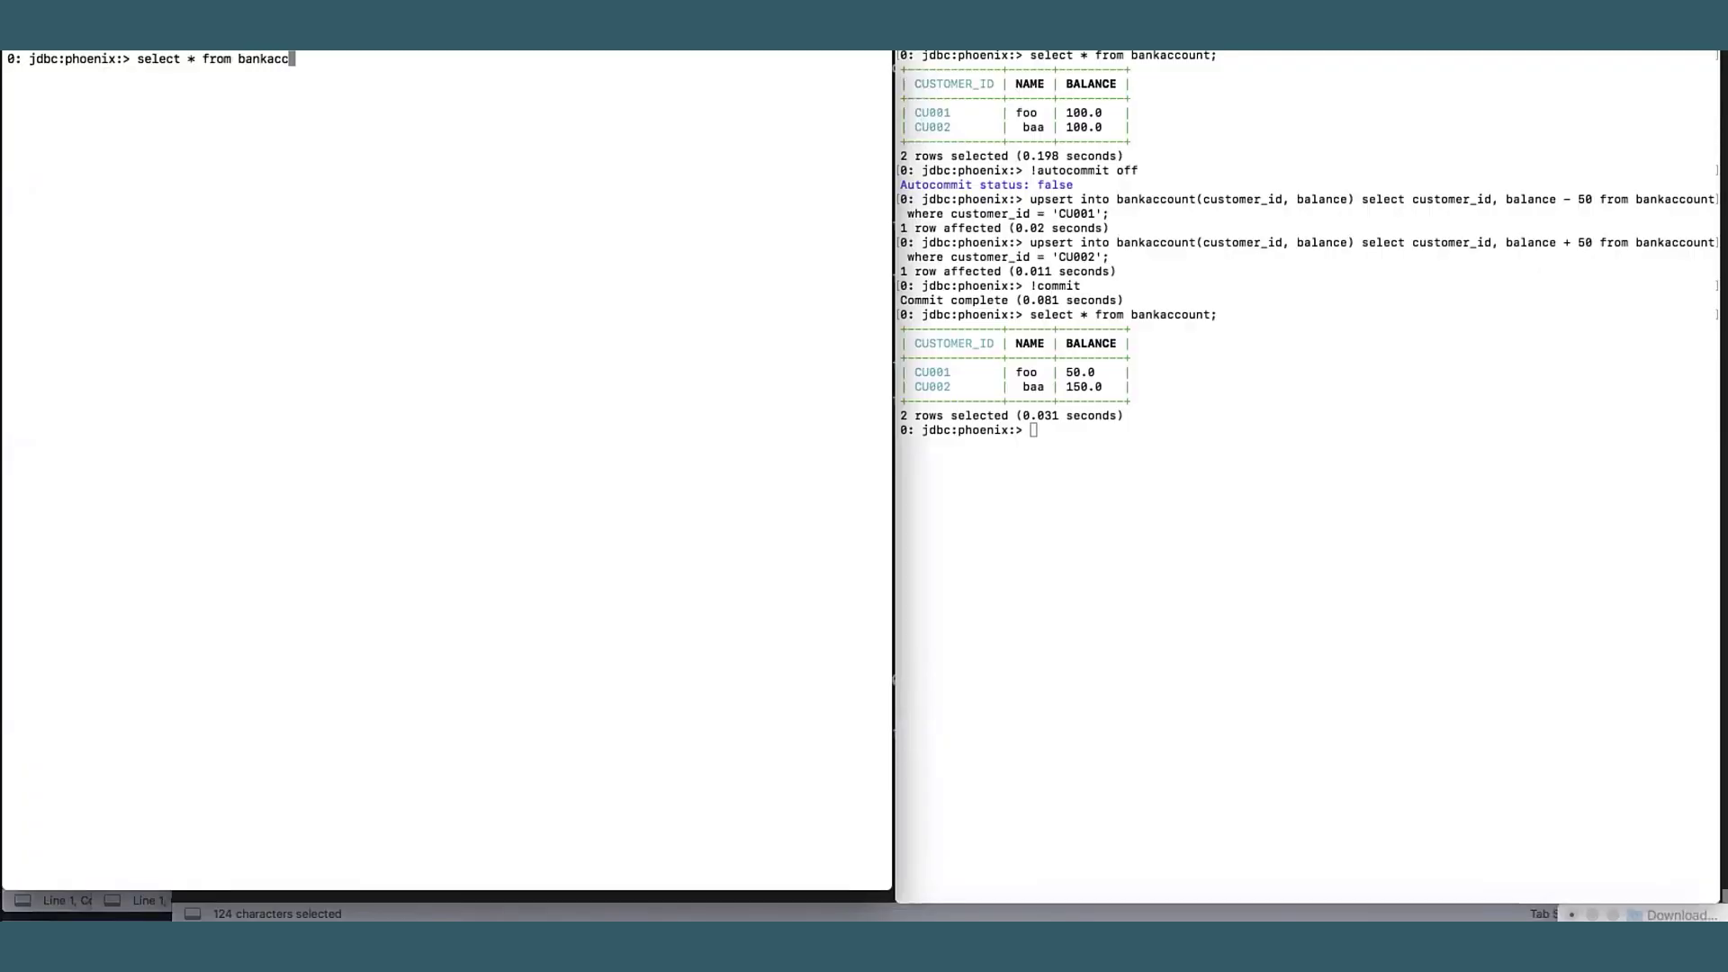
pyautogui.write('ount;')
pyautogui.press('Return')
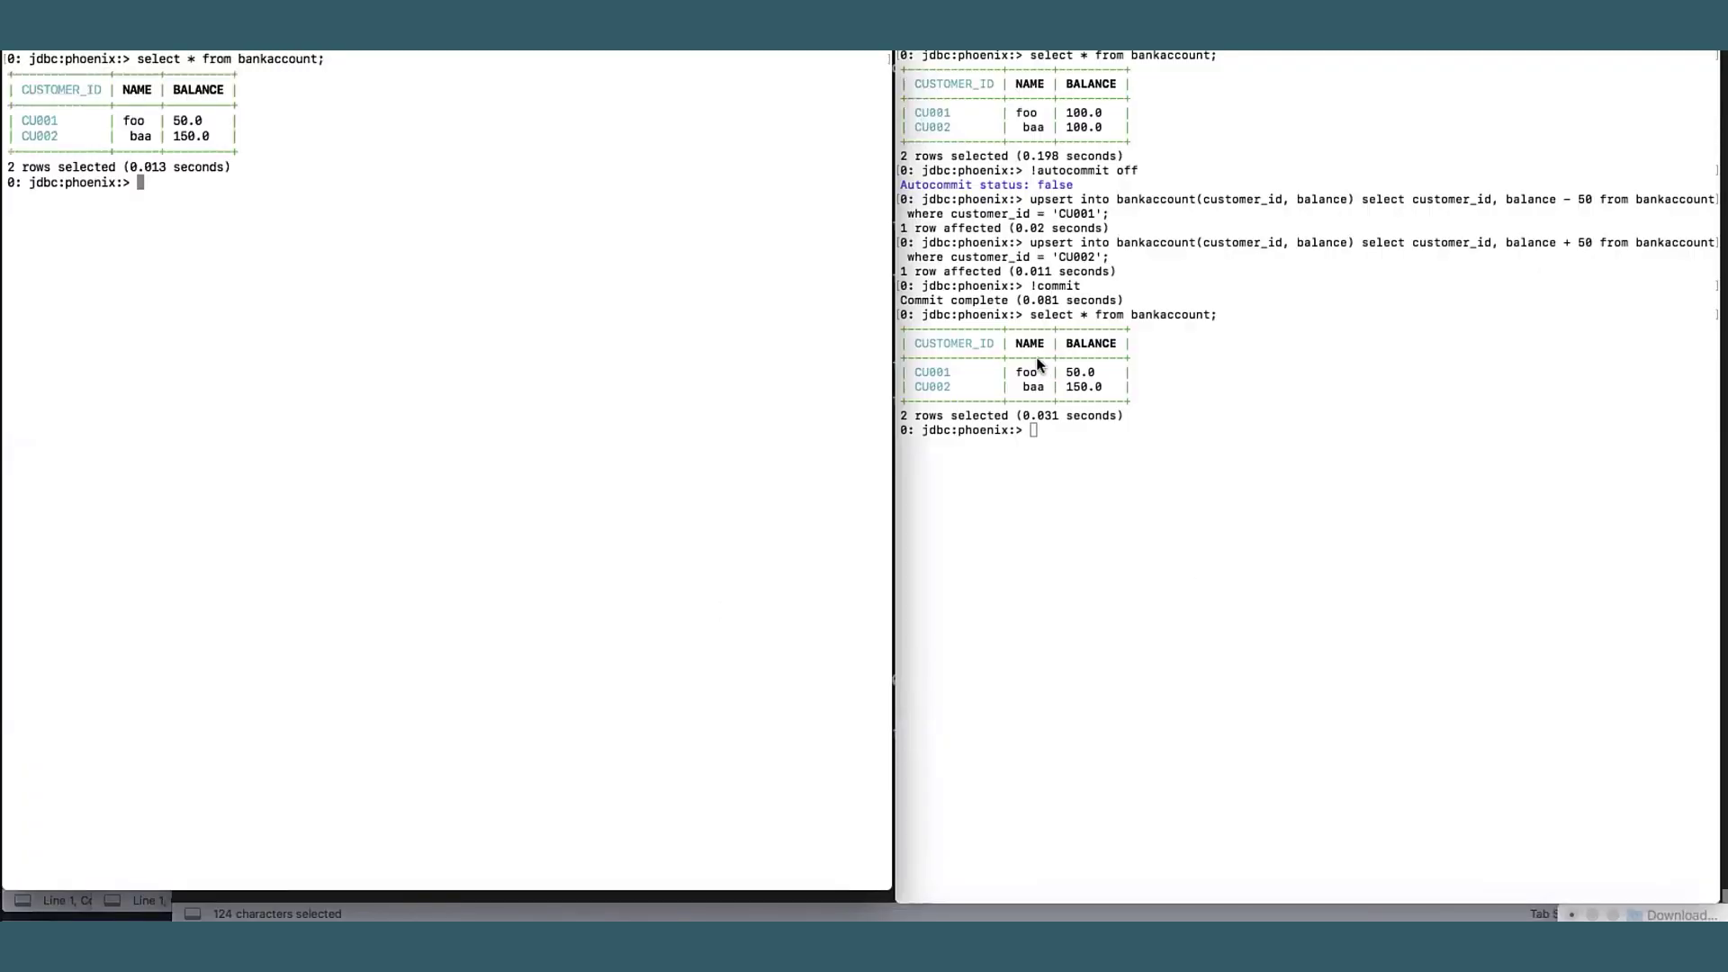
pyautogui.click(1040, 432)
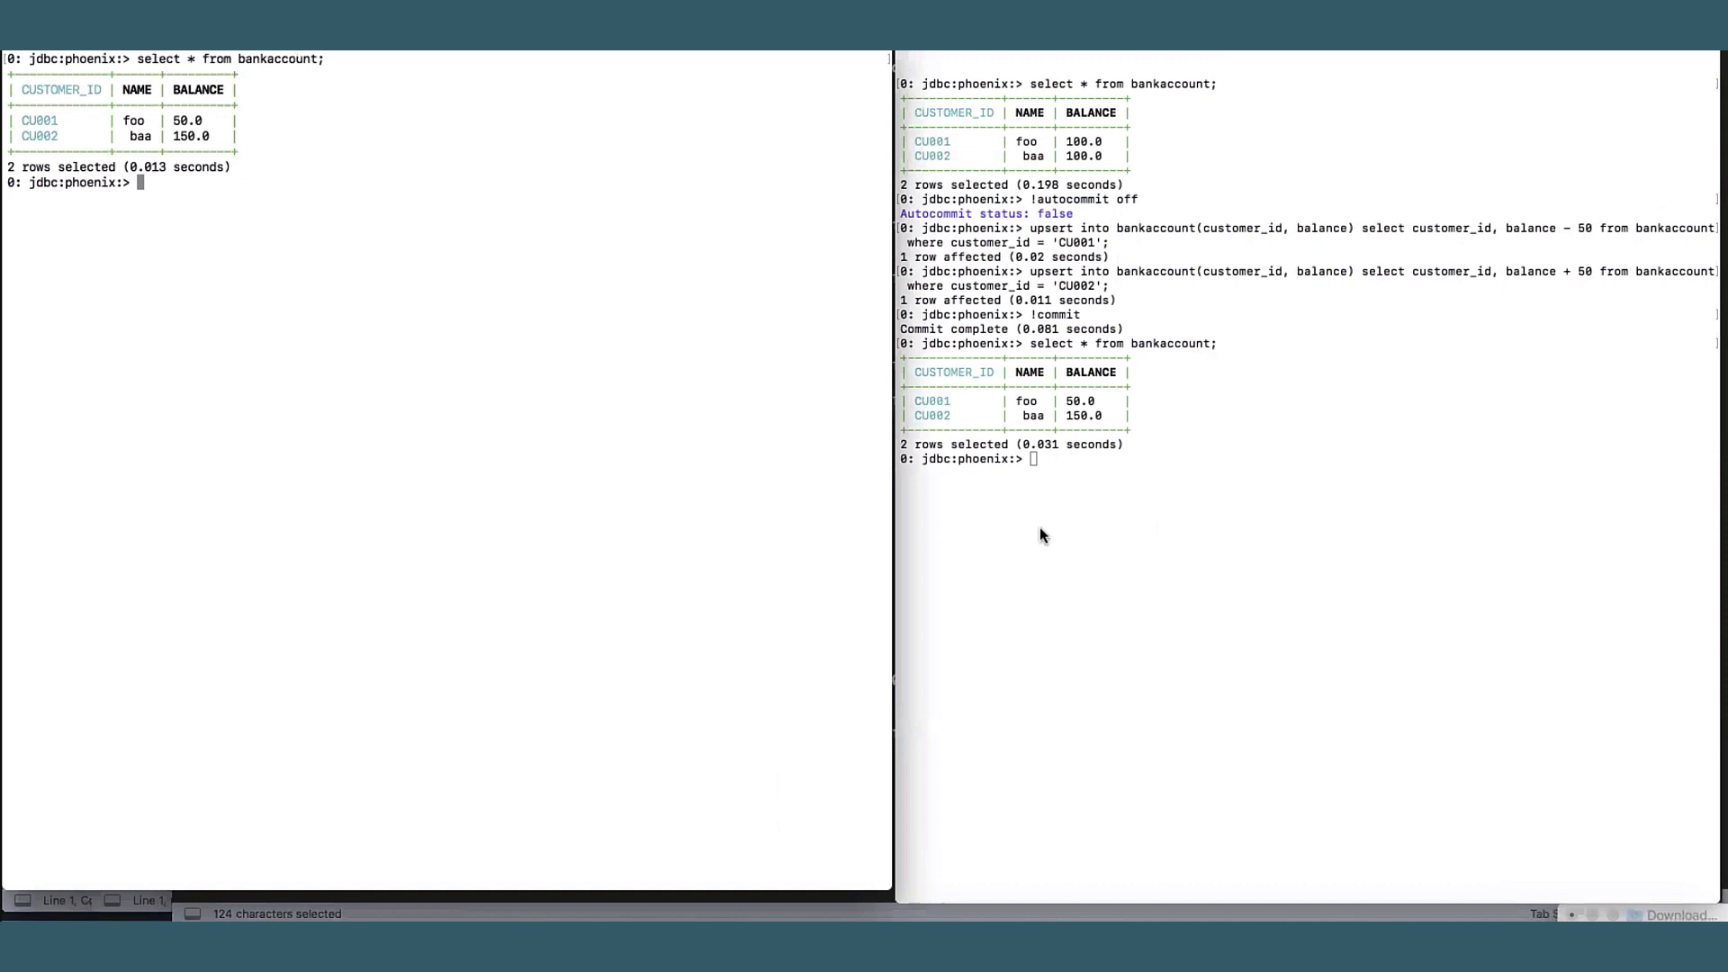
# Step: In the left session, transfer 10 from CU001 to CU002 without committing
pyautogui.click(600, 280)
pyautogui.write("upsert into bankaccount(customer_id, balance) select customer_id, balance - 10 from bankaccount where customer_id = 'CU001';")
pyautogui.press('Return')
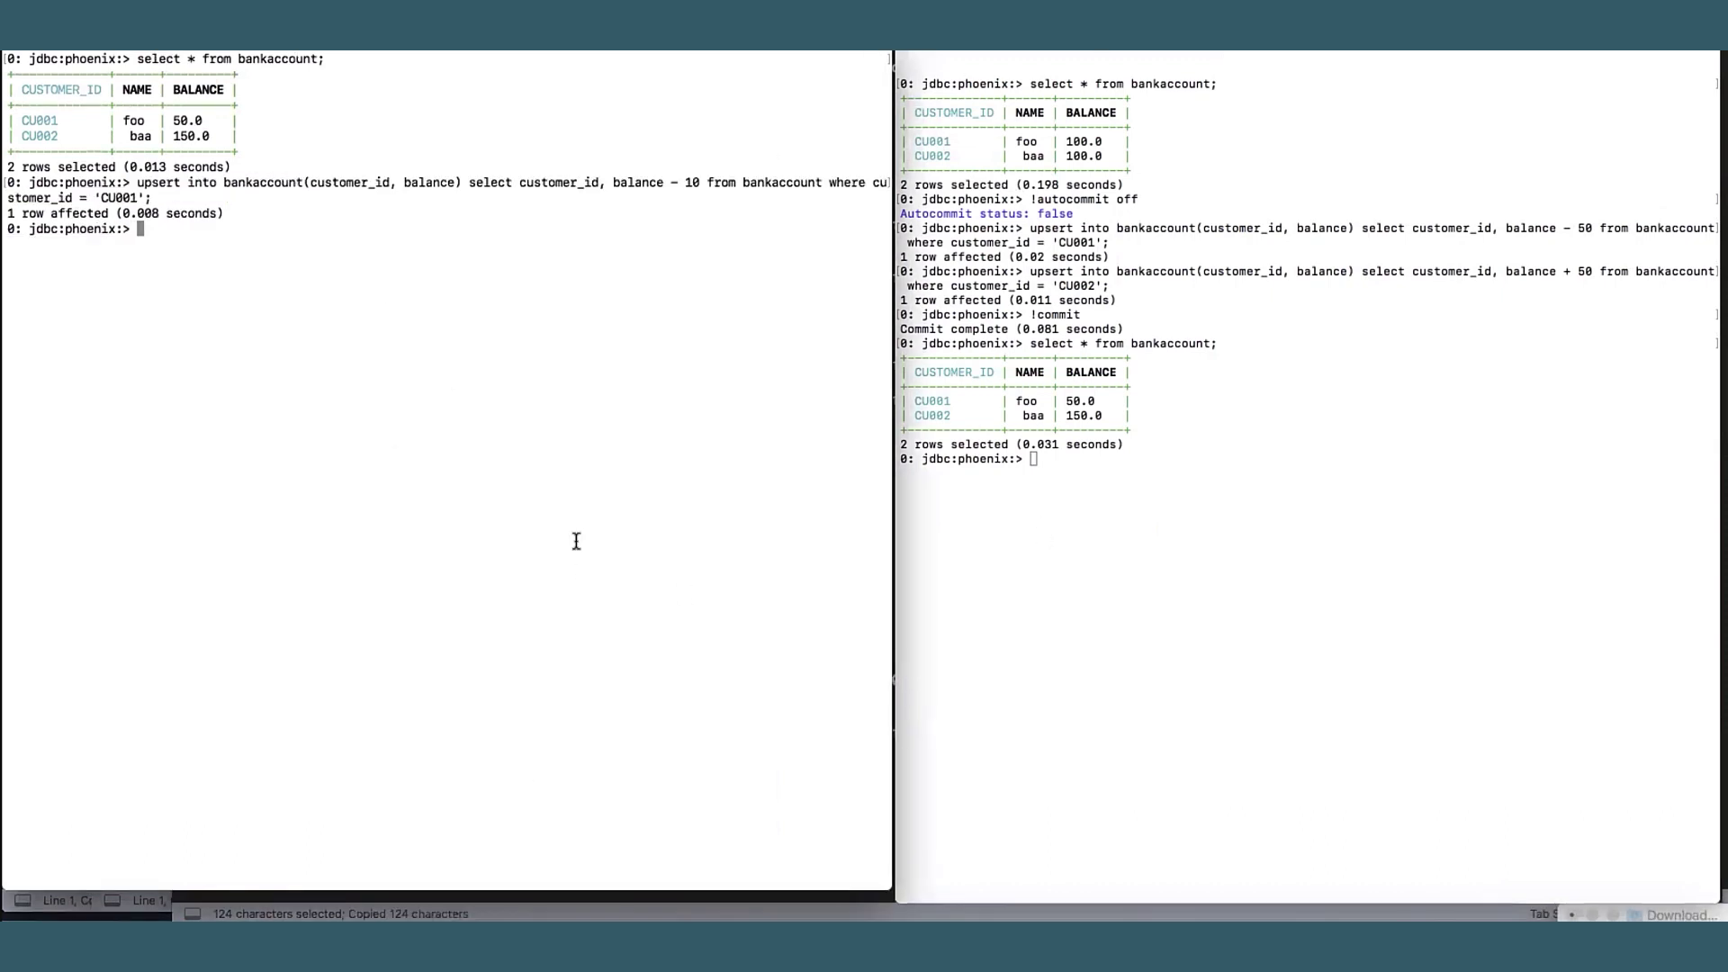
pyautogui.write("upsert into bankaccount(customer_id, balance) select customer_id, balance + 10 from bankaccount where customer_id = 'CU002';")
pyautogui.press('Return')
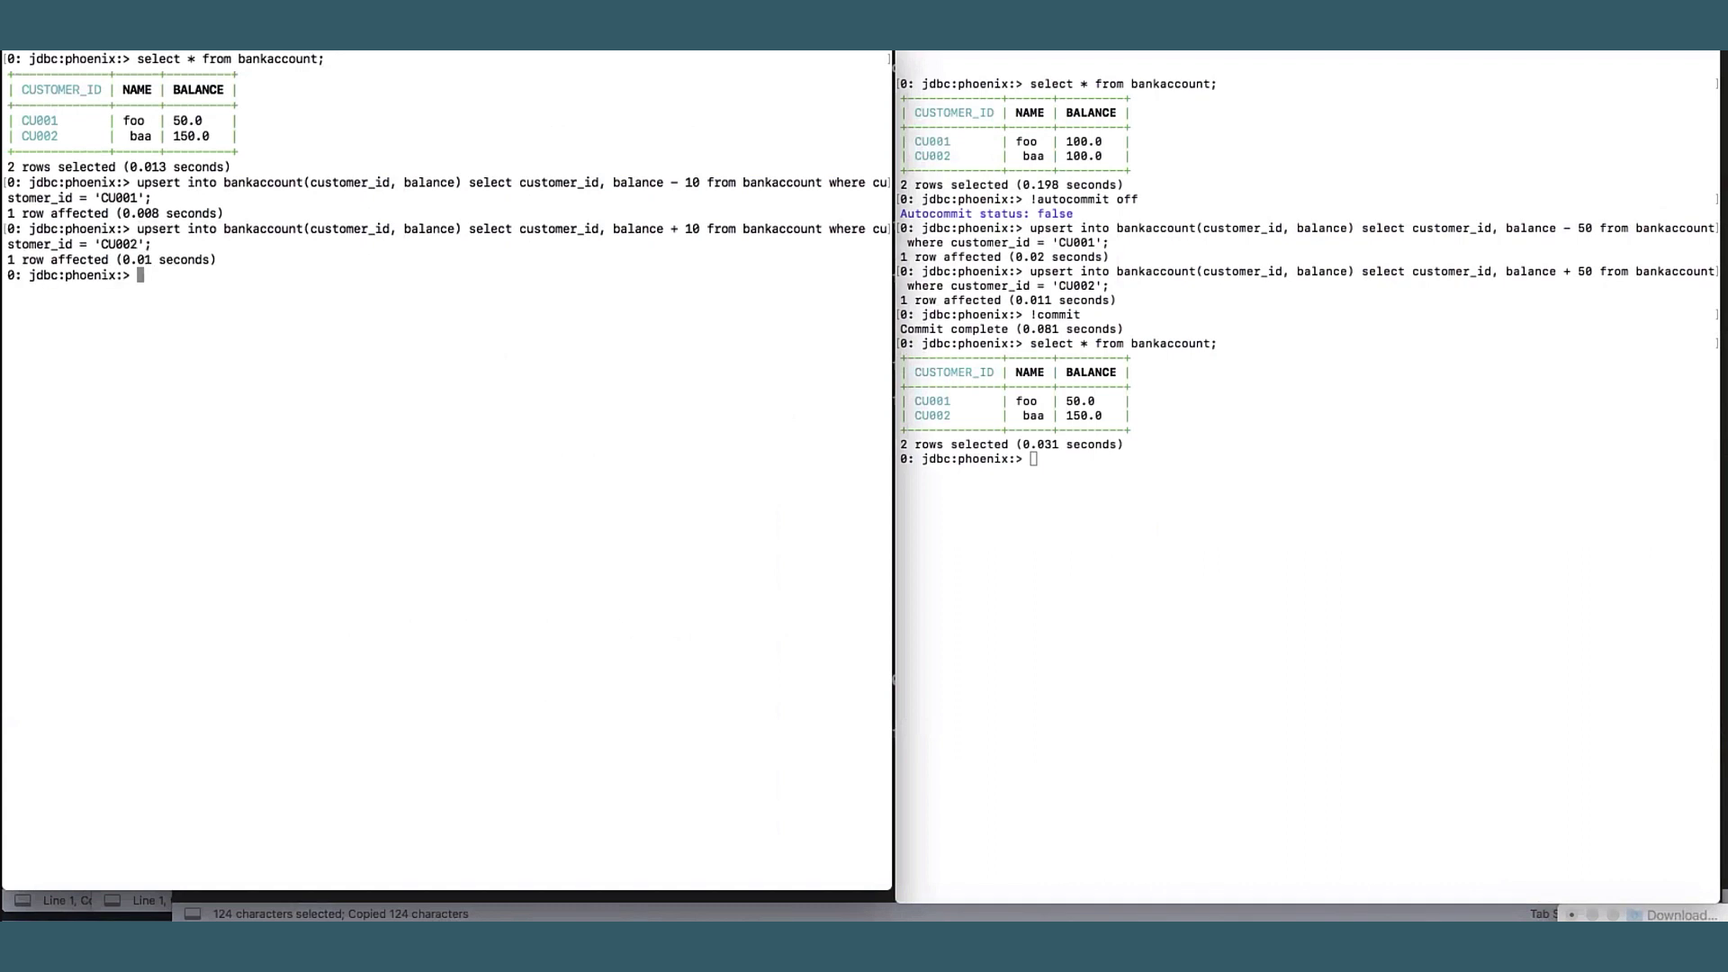
pyautogui.write('!rollback')
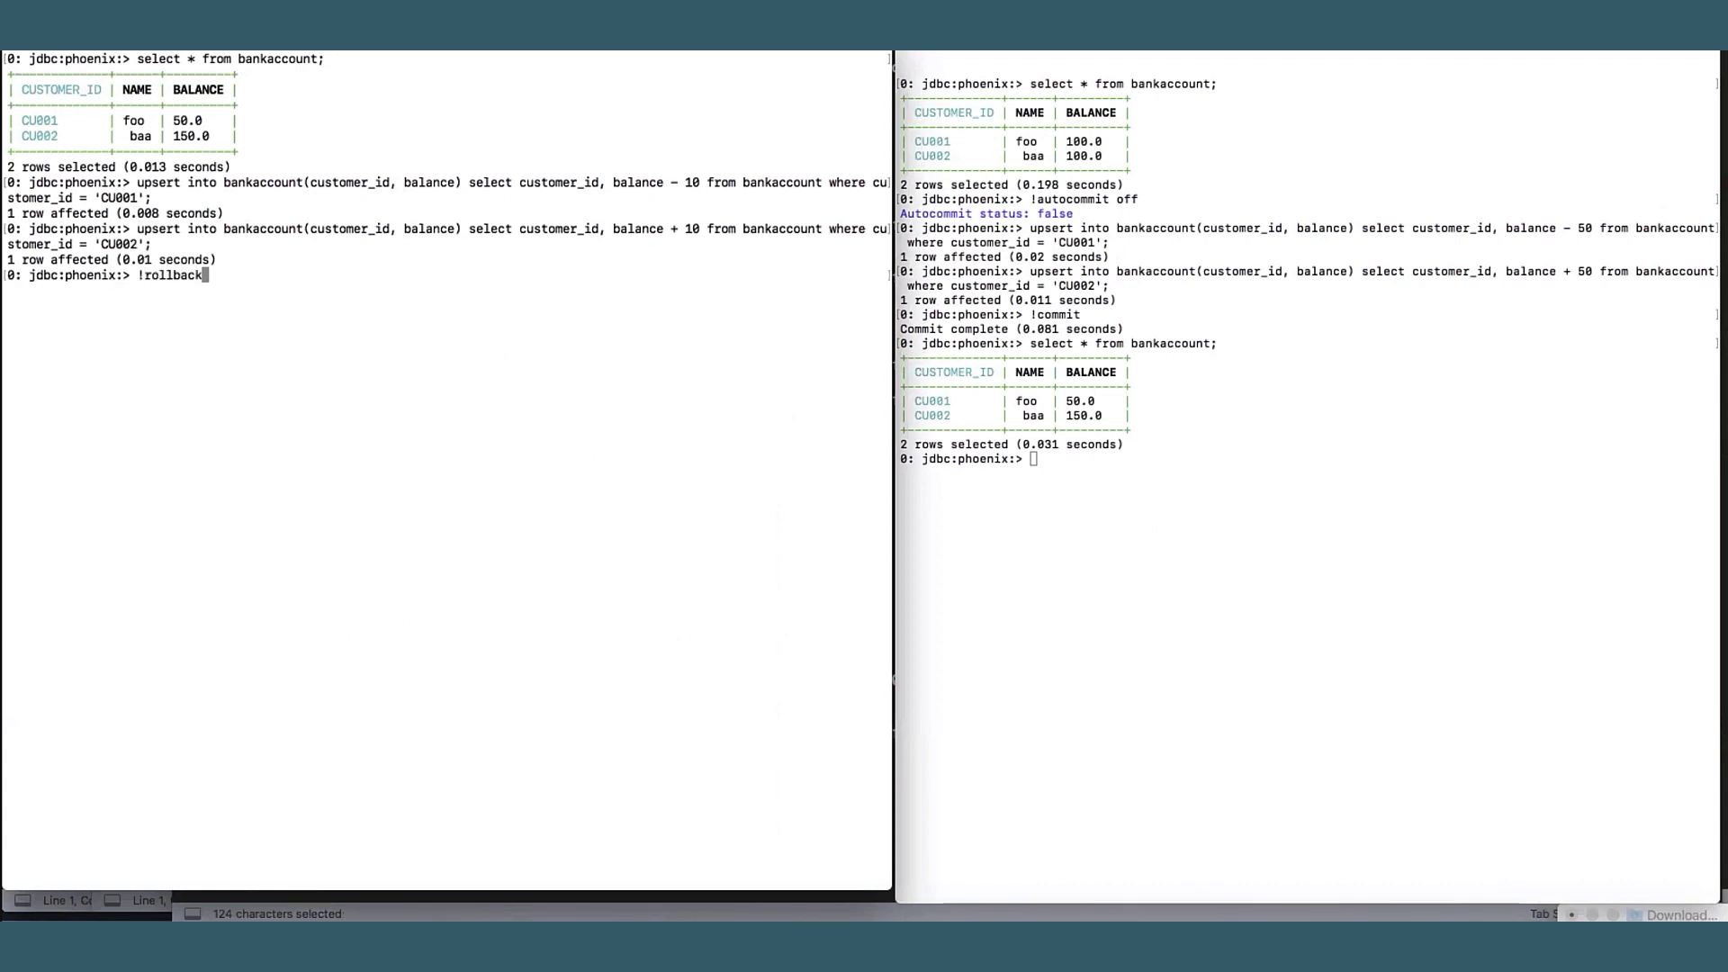
# Step: Roll back the transfer and confirm balances stay 50.0 and 150.0
pyautogui.press('Return')
pyautogui.write('se')
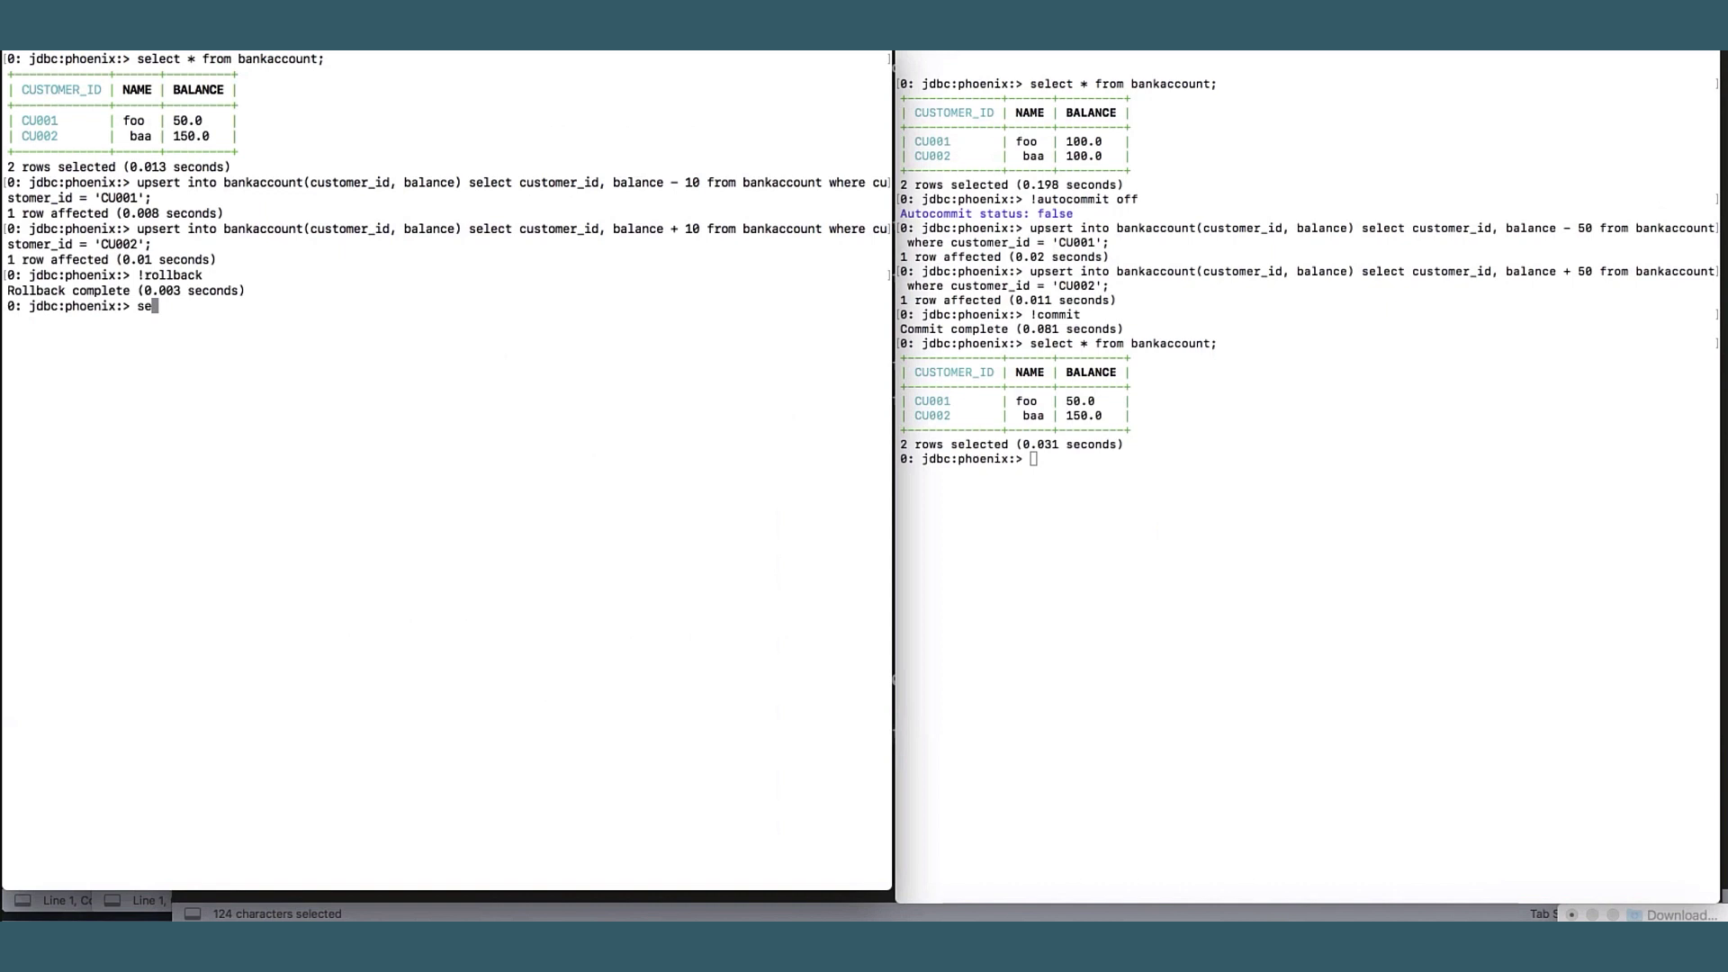
pyautogui.write('lect * fro')
pyautogui.press('BackSpace')
pyautogui.write('m bankaccount;')
pyautogui.press('Return')
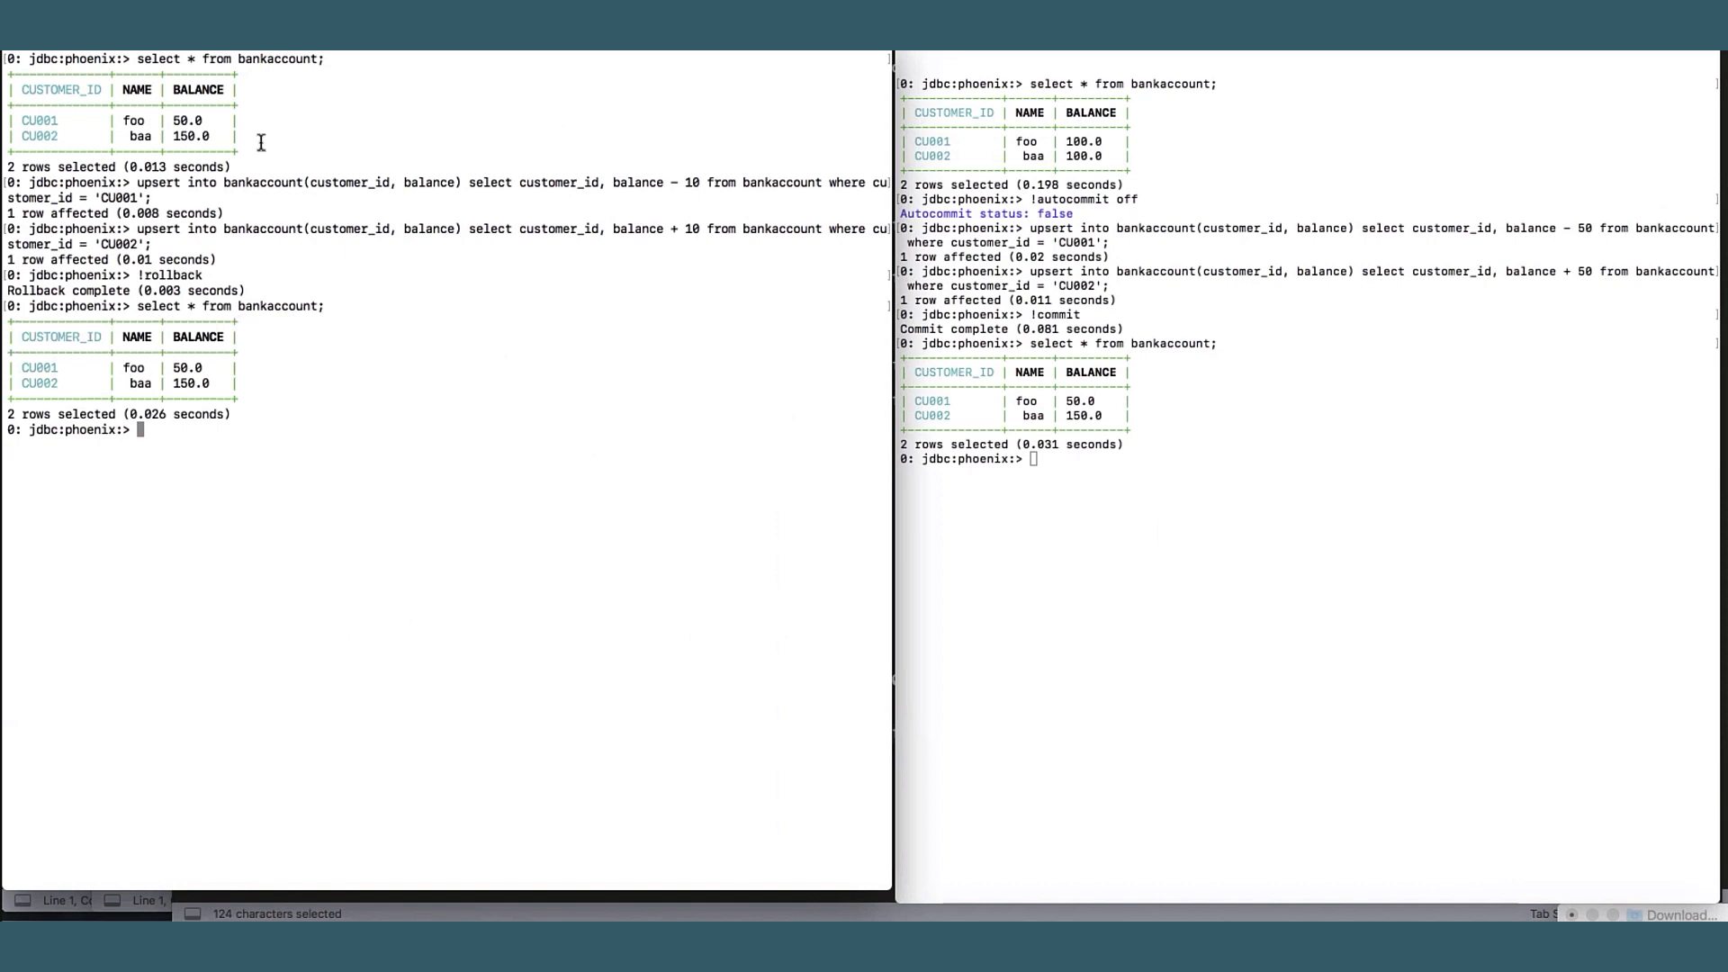